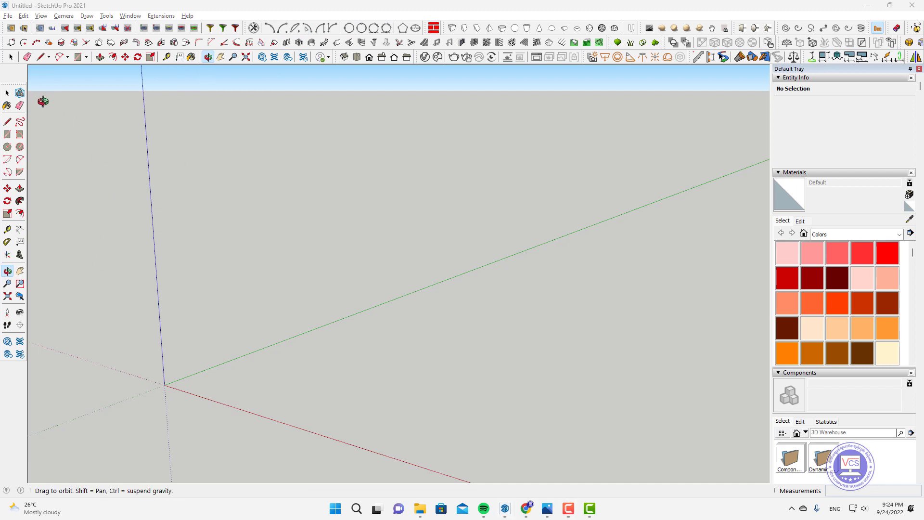
Step: Draw a 4 by 6 m rectangle on the ground, starting near the origin
{"action": "left_click_drag", "start_coordinate": [405, 95], "coordinate": [245, 314]}
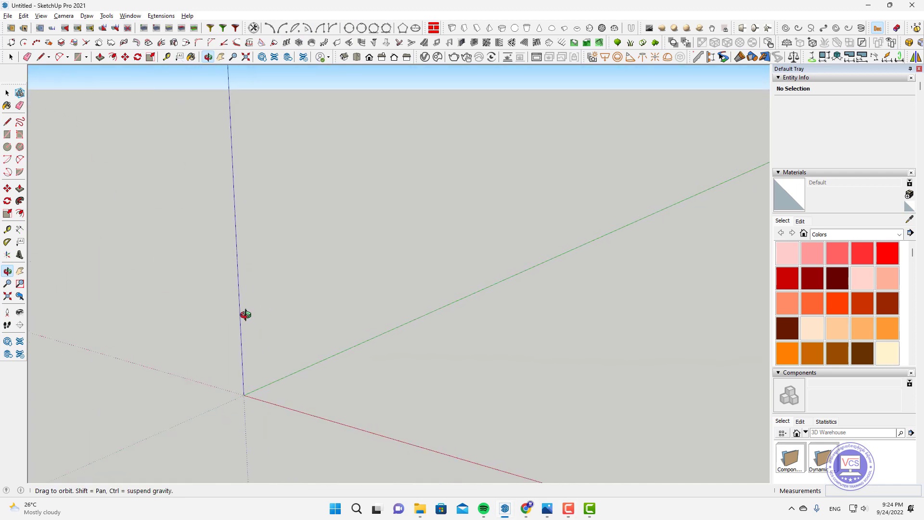
{"action": "left_click", "coordinate": [79, 57]}
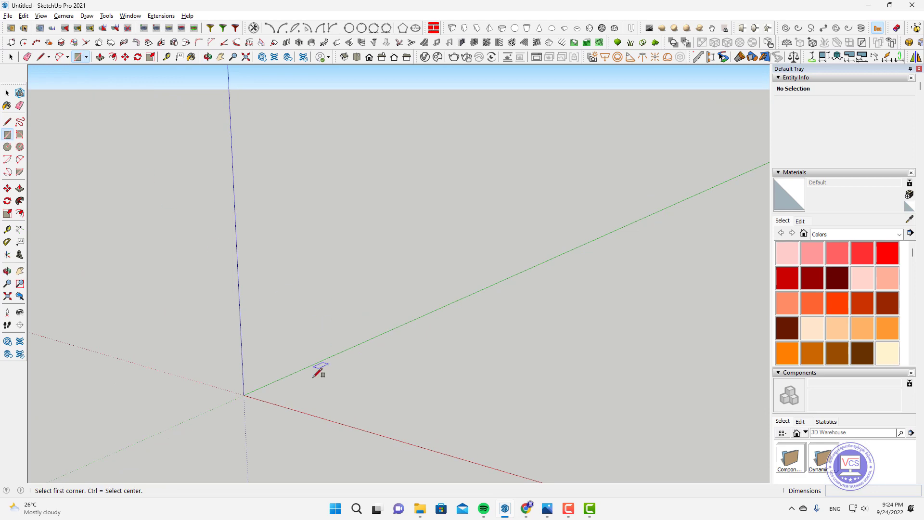
{"action": "left_click", "coordinate": [289, 408]}
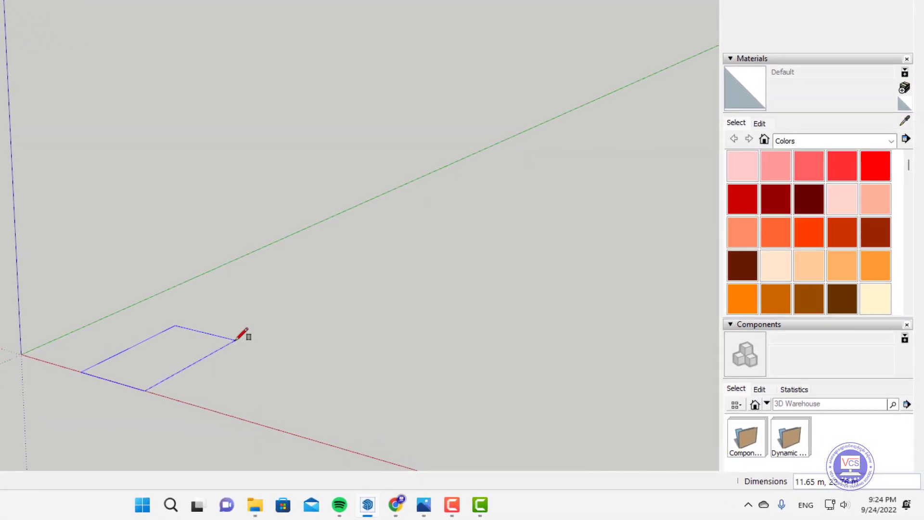
{"action": "type", "text": "4"}
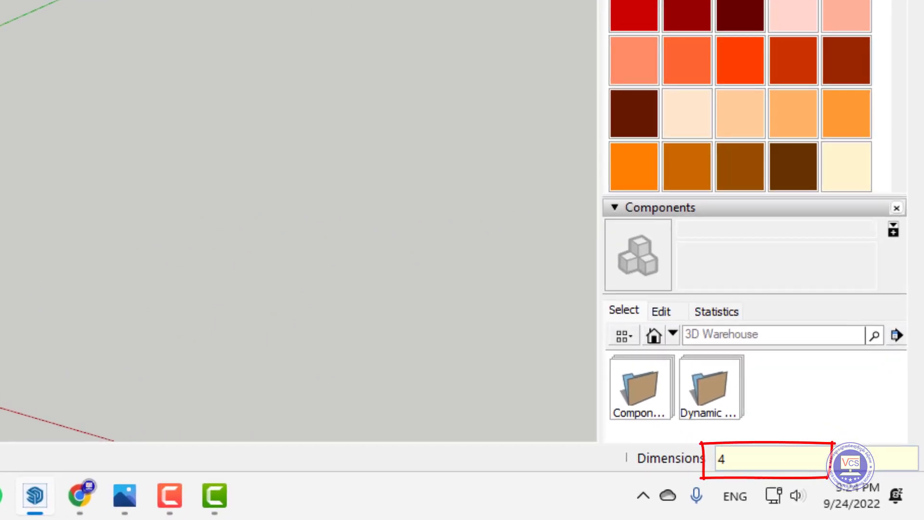
{"action": "type", "text": ",6"}
{"action": "key", "text": "Return"}
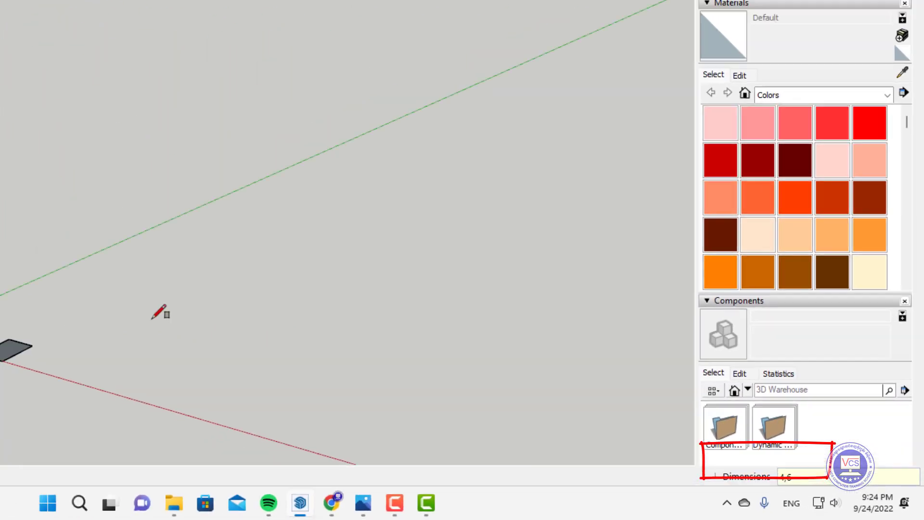
{"action": "scroll", "coordinate": [297, 417], "scroll_direction": "up", "scroll_amount": 2}
{"action": "scroll", "coordinate": [299, 415], "scroll_direction": "up", "scroll_amount": 2}
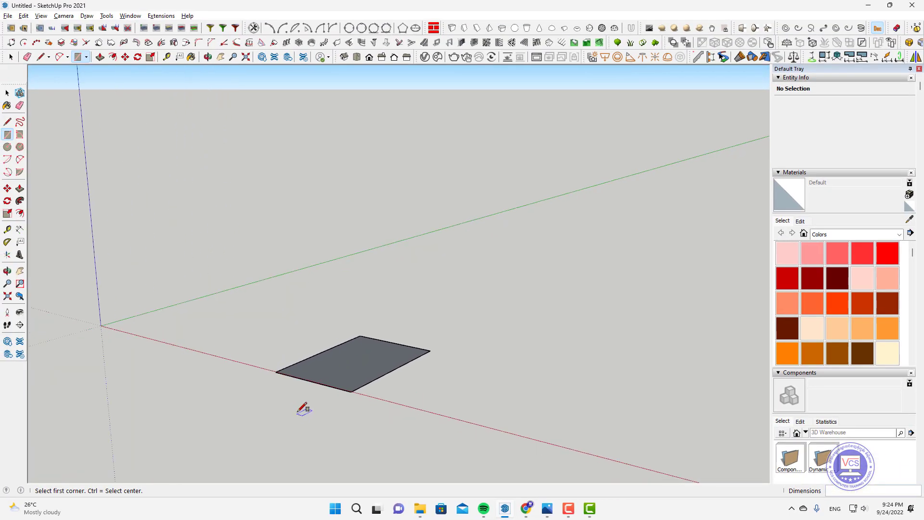
{"action": "scroll", "coordinate": [304, 407], "scroll_direction": "up", "scroll_amount": 2}
{"action": "scroll", "coordinate": [340, 380], "scroll_direction": "up", "scroll_amount": 2}
{"action": "scroll", "coordinate": [340, 371], "scroll_direction": "up", "scroll_amount": 1}
{"action": "scroll", "coordinate": [341, 370], "scroll_direction": "up", "scroll_amount": 1}
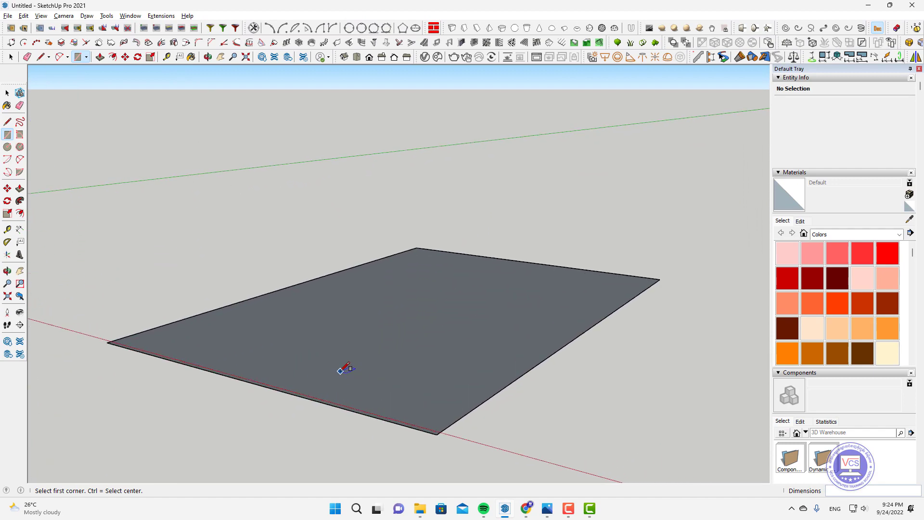
Step: Push the rectangle up 0.10 m into a thin slab, then view its underside
{"action": "key", "text": "p"}
{"action": "left_click", "coordinate": [369, 367]}
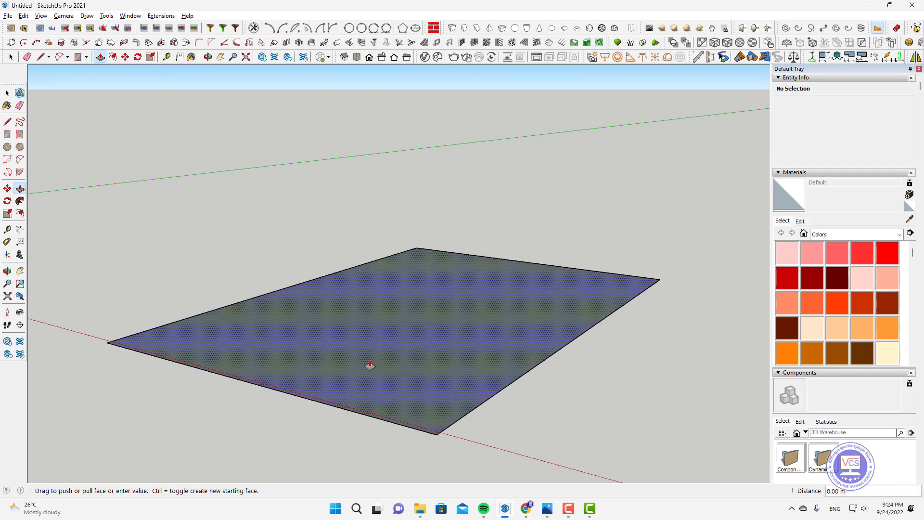
{"action": "type", "text": "10"}
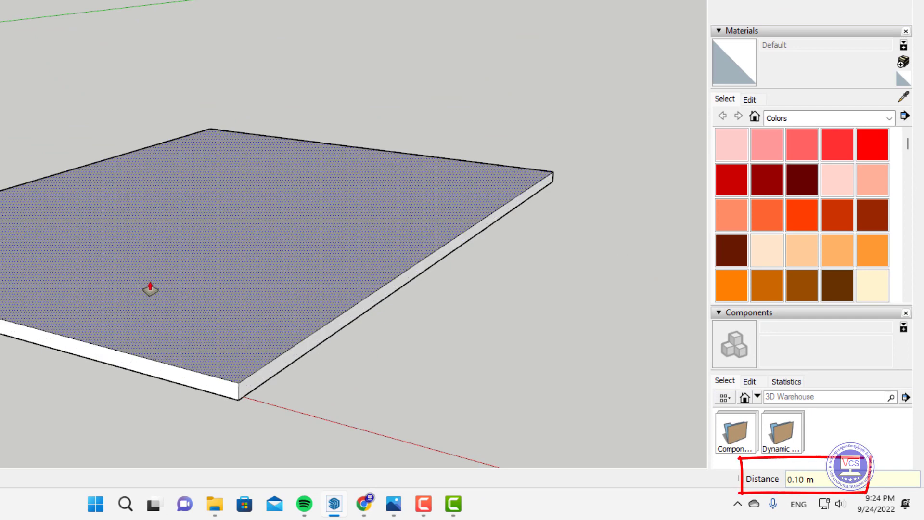
{"action": "key", "text": "Return"}
{"action": "scroll", "coordinate": [145, 308], "scroll_direction": "up", "scroll_amount": 3}
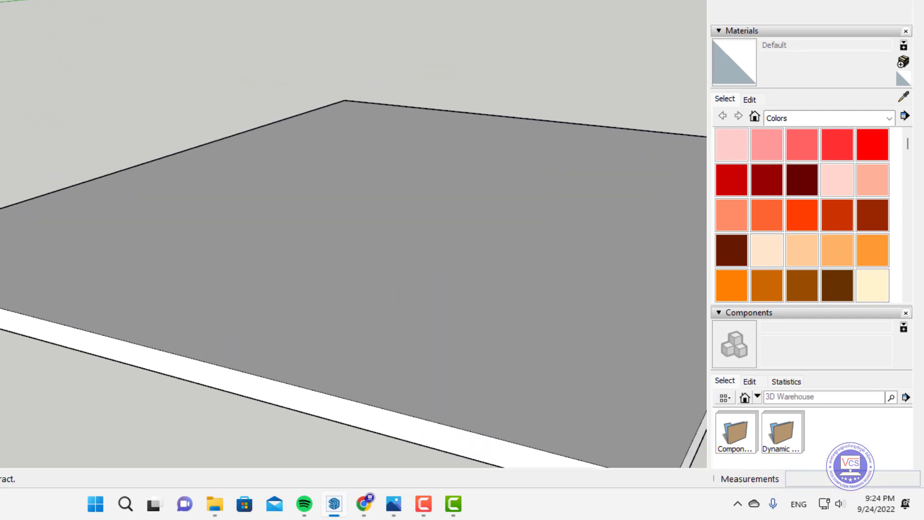
{"action": "scroll", "coordinate": [126, 212], "scroll_direction": "down", "scroll_amount": 3}
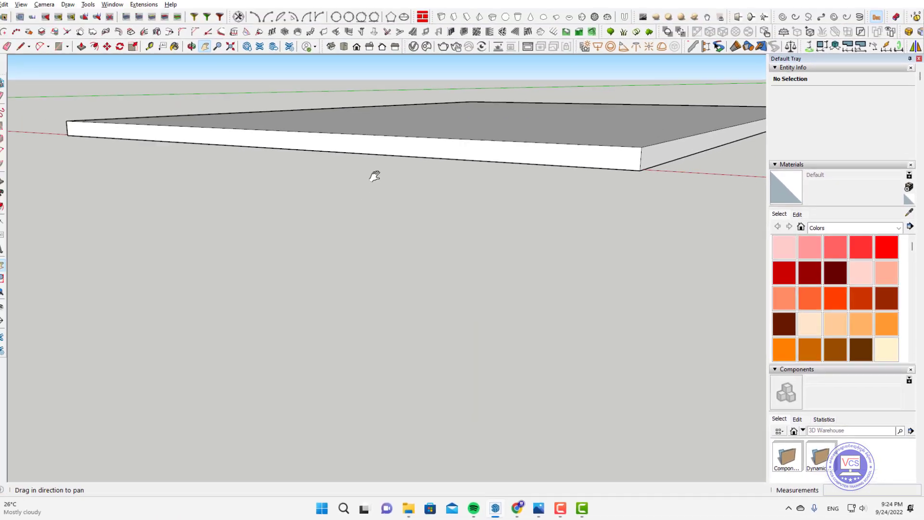
{"action": "mouse_move", "coordinate": [374, 176]}
{"action": "left_mouse_down"}
{"action": "mouse_move", "coordinate": [339, 101]}
{"action": "mouse_move", "coordinate": [470, 246]}
{"action": "mouse_move", "coordinate": [411, 289]}
{"action": "left_mouse_up"}
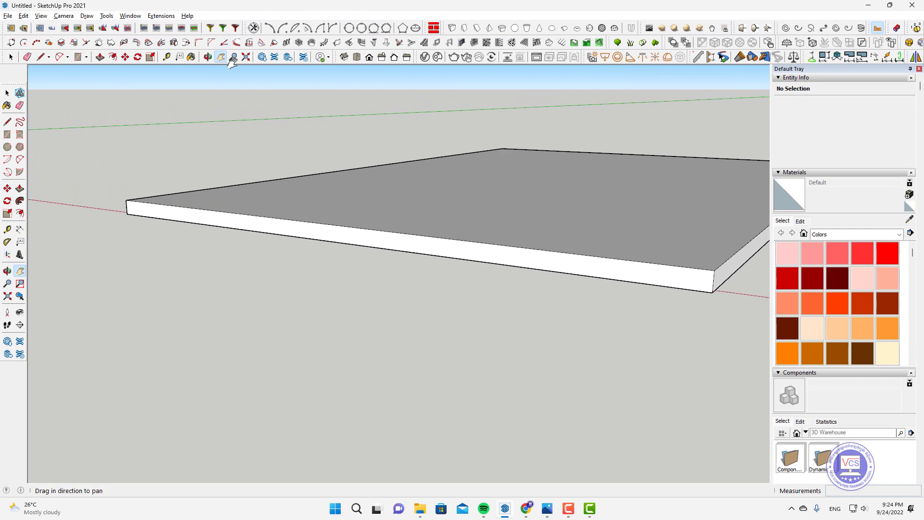
{"action": "left_click", "coordinate": [208, 57]}
{"action": "mouse_move", "coordinate": [299, 217]}
{"action": "left_mouse_down"}
{"action": "mouse_move", "coordinate": [308, 140]}
{"action": "mouse_move", "coordinate": [155, 160]}
{"action": "mouse_move", "coordinate": [213, 287]}
{"action": "mouse_move", "coordinate": [242, 278]}
{"action": "left_mouse_up"}
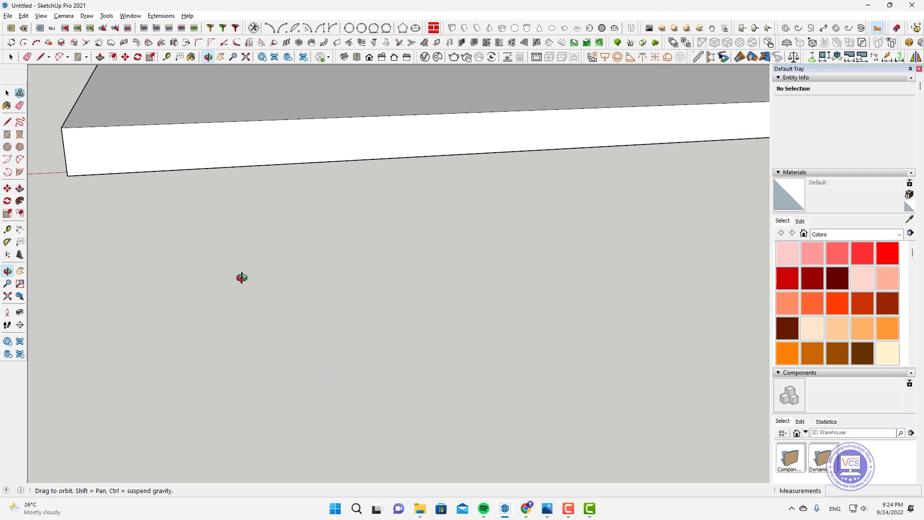
Step: Place 0.1 m Tape Measure guides offset from the slab's bottom edges
{"action": "left_click", "coordinate": [167, 56]}
{"action": "middle_click_drag", "start_coordinate": [137, 165], "coordinate": [146, 270]}
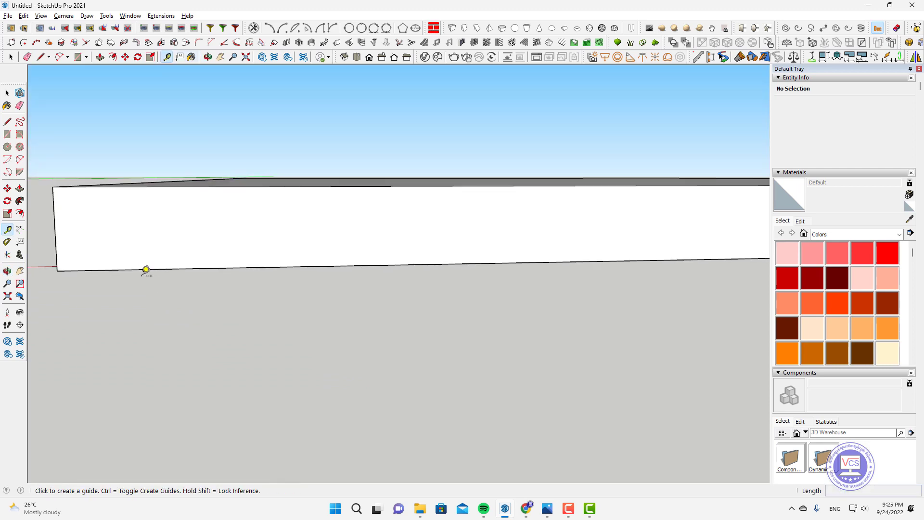
{"action": "left_click", "coordinate": [138, 270]}
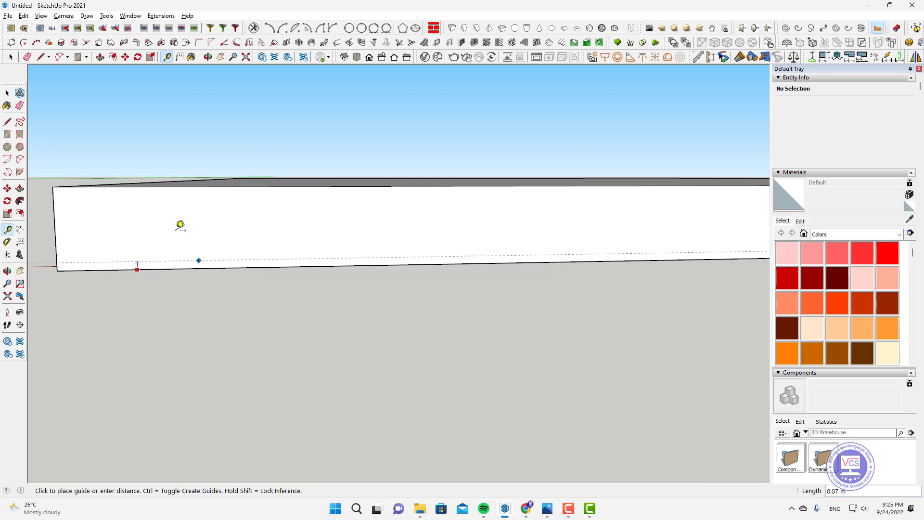
{"action": "key", "text": "Escape"}
{"action": "left_click", "coordinate": [104, 187]}
{"action": "key", "text": "Escape"}
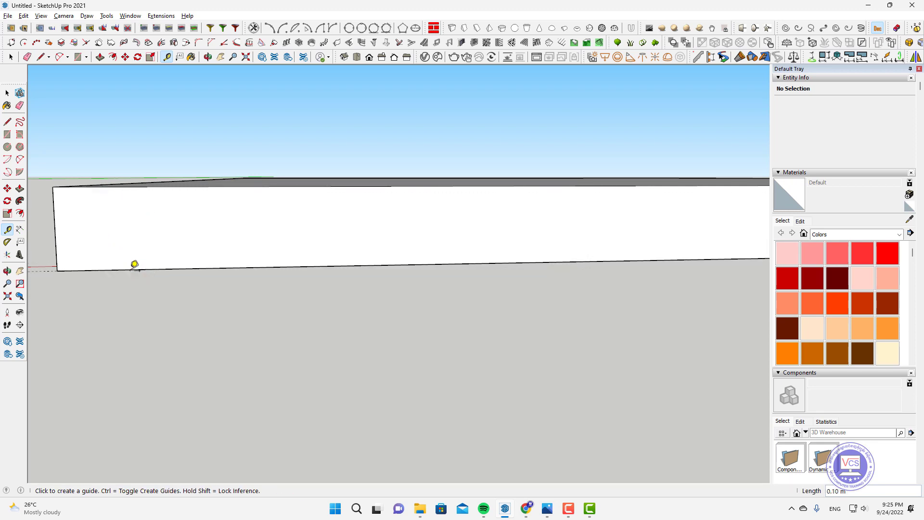
{"action": "left_click", "coordinate": [128, 269]}
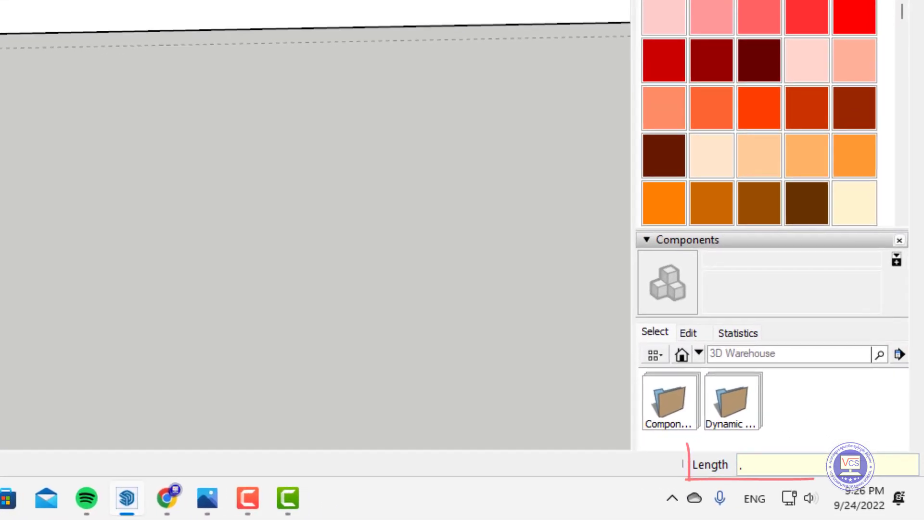
{"action": "type", "text": ".1"}
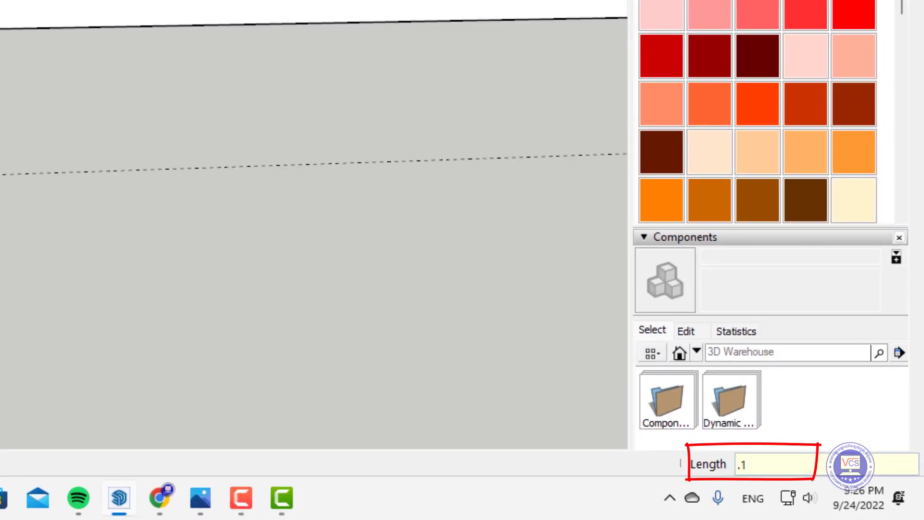
{"action": "key", "text": "Return"}
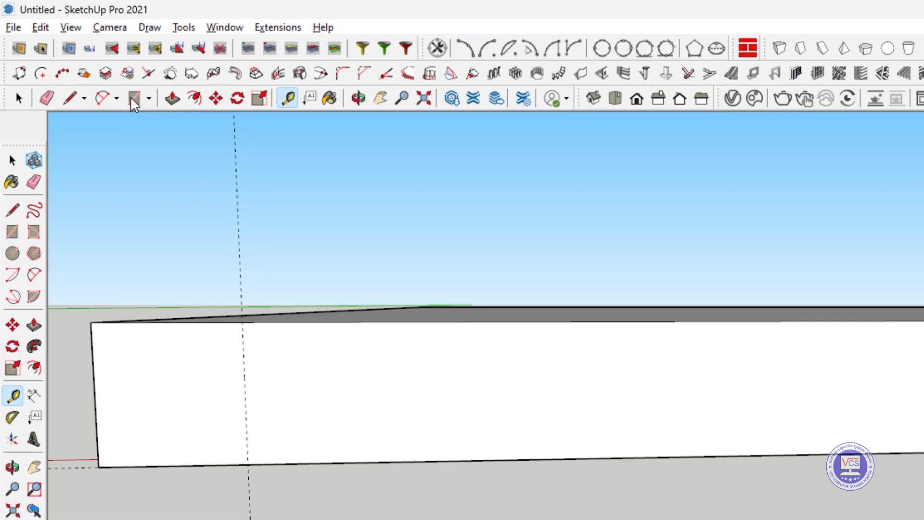
Step: Draw a 0.10 m square from the slab's bottom corner to the guide intersection
{"action": "left_click", "coordinate": [132, 97]}
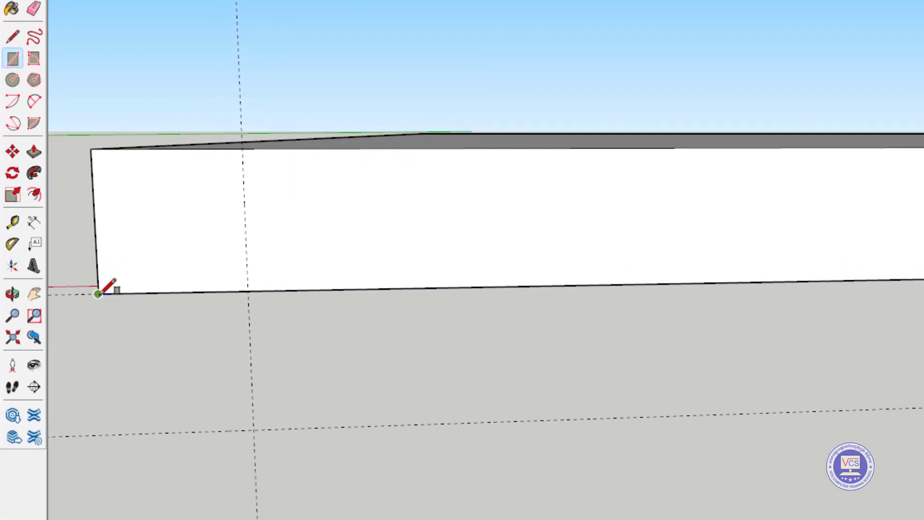
{"action": "left_click", "coordinate": [97, 294]}
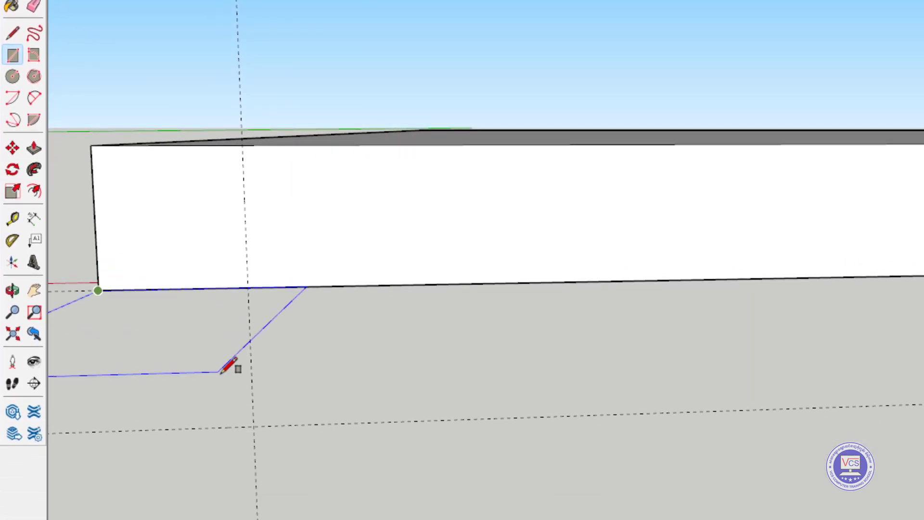
{"action": "left_click", "coordinate": [253, 427]}
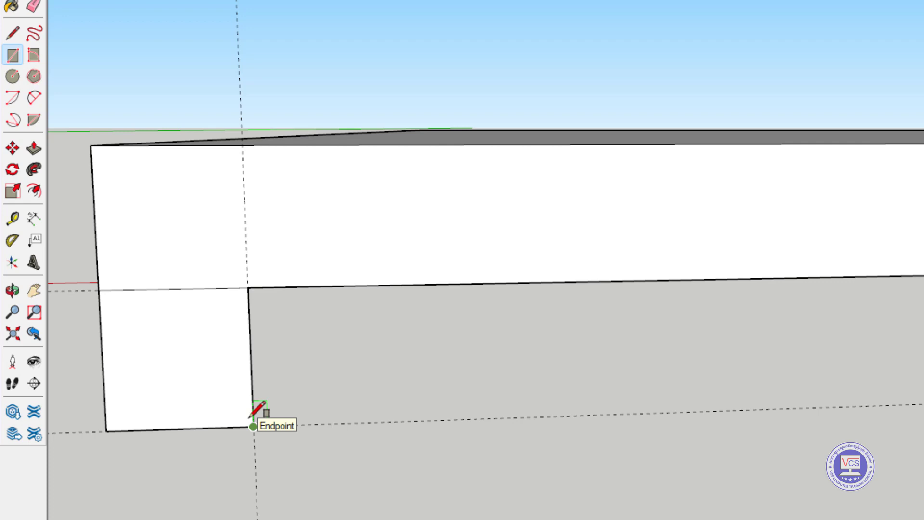
{"action": "key", "text": "o"}
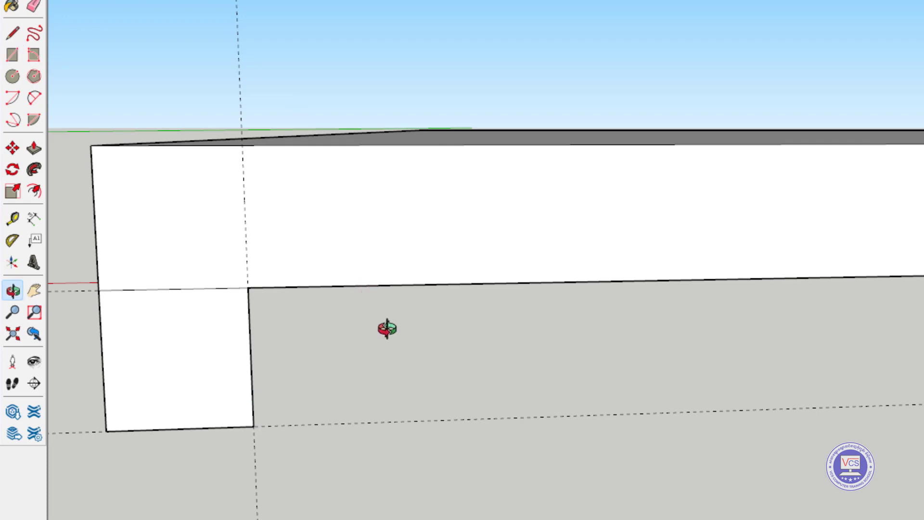
{"action": "mouse_move", "coordinate": [402, 271]}
{"action": "left_mouse_down"}
{"action": "mouse_move", "coordinate": [424, 265]}
{"action": "mouse_move", "coordinate": [442, 227]}
{"action": "mouse_move", "coordinate": [398, 263]}
{"action": "mouse_move", "coordinate": [216, 144]}
{"action": "mouse_move", "coordinate": [252, 173]}
{"action": "left_mouse_up"}
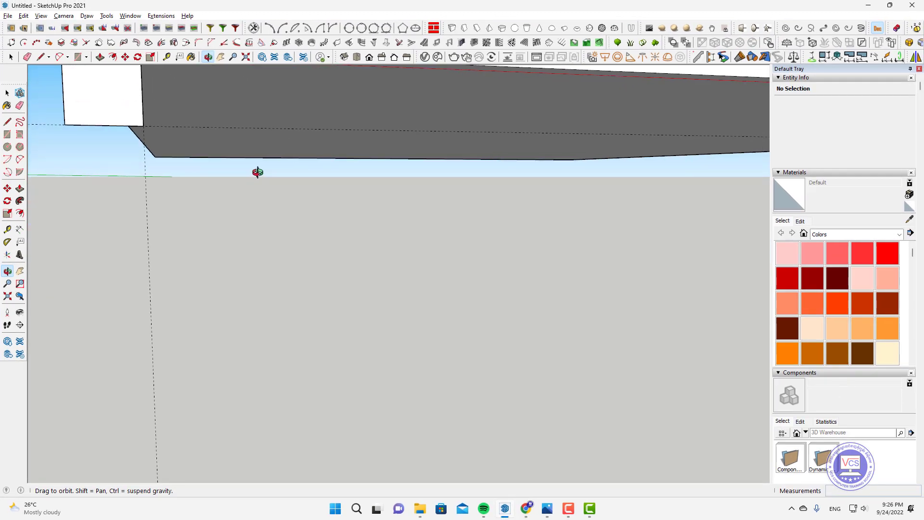
{"action": "key", "text": "h"}
{"action": "mouse_move", "coordinate": [152, 136]}
{"action": "left_mouse_down"}
{"action": "mouse_move", "coordinate": [251, 190]}
{"action": "mouse_move", "coordinate": [246, 228]}
{"action": "left_mouse_up"}
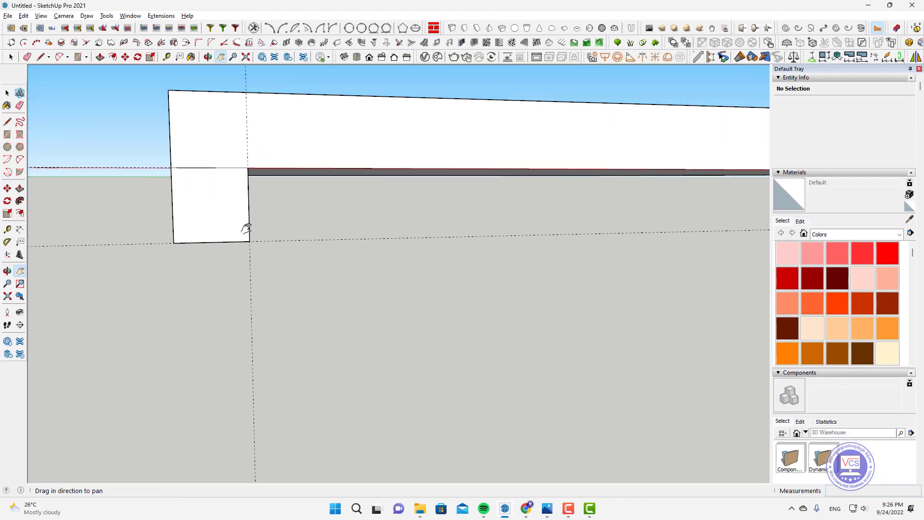
{"action": "scroll", "coordinate": [196, 196], "scroll_direction": "up", "scroll_amount": 1}
{"action": "scroll", "coordinate": [196, 196], "scroll_direction": "up", "scroll_amount": 2}
{"action": "key", "text": "r"}
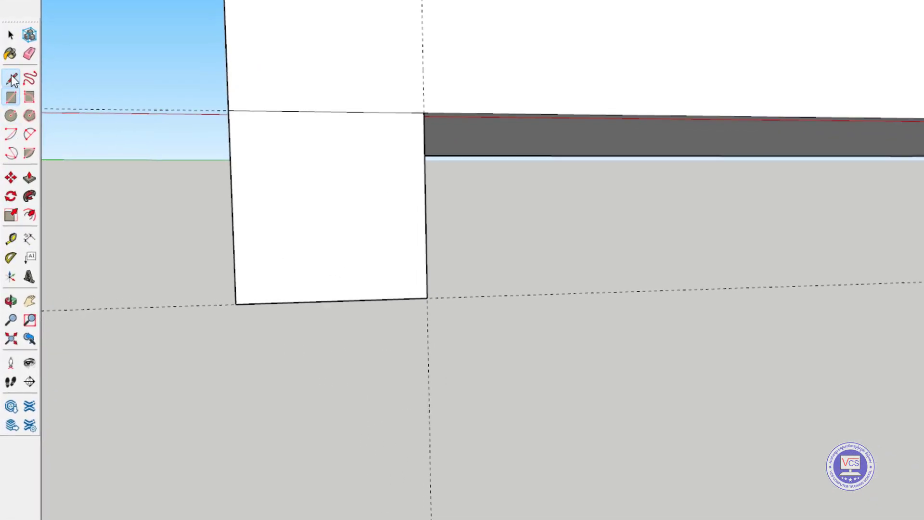
Step: Trace the first vertical and horizontal steps of the molding outline on the upright face
{"action": "left_click", "coordinate": [11, 77]}
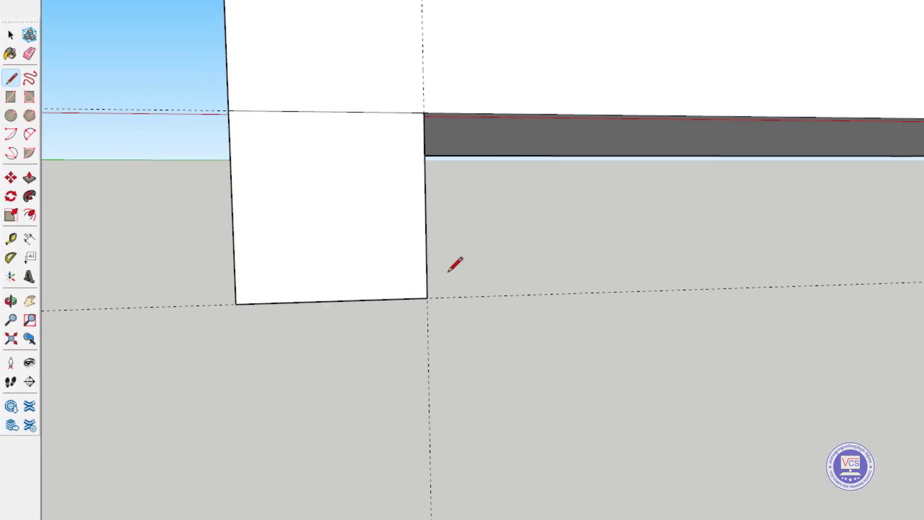
{"action": "left_click", "coordinate": [266, 303]}
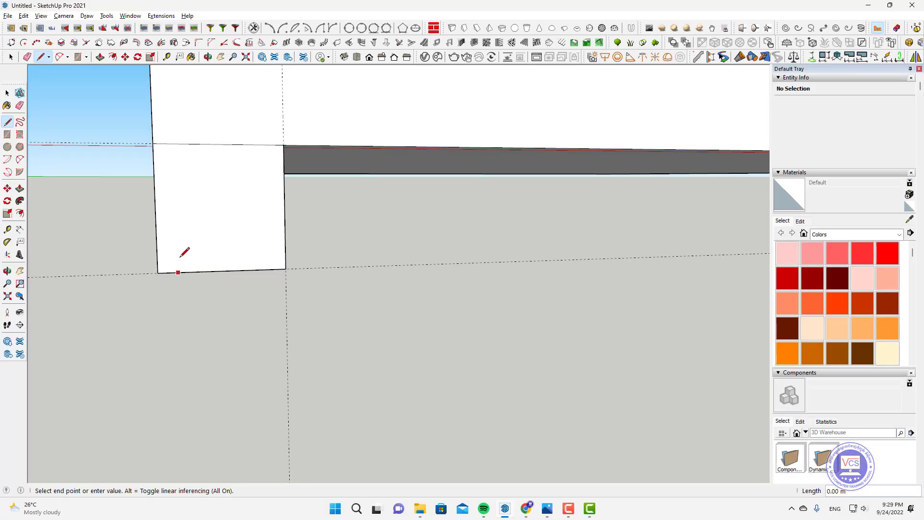
{"action": "key", "text": "Escape"}
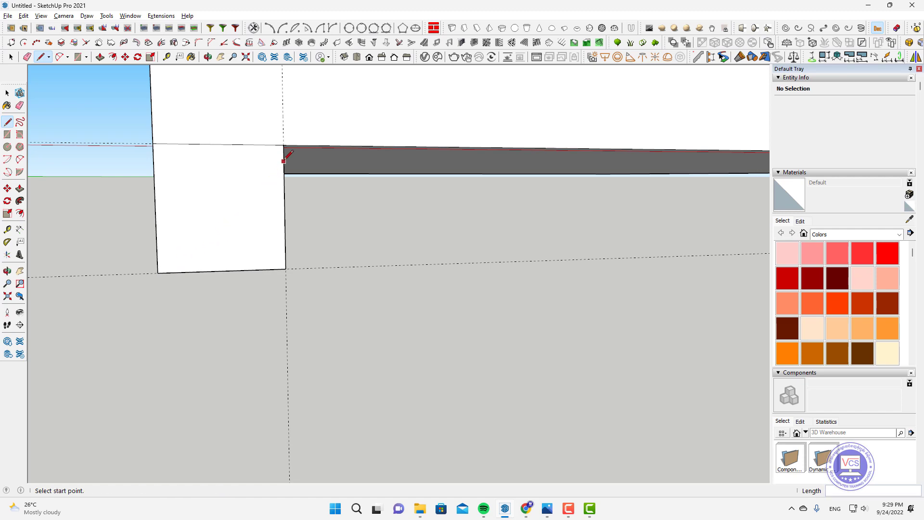
{"action": "left_click", "coordinate": [283, 157]}
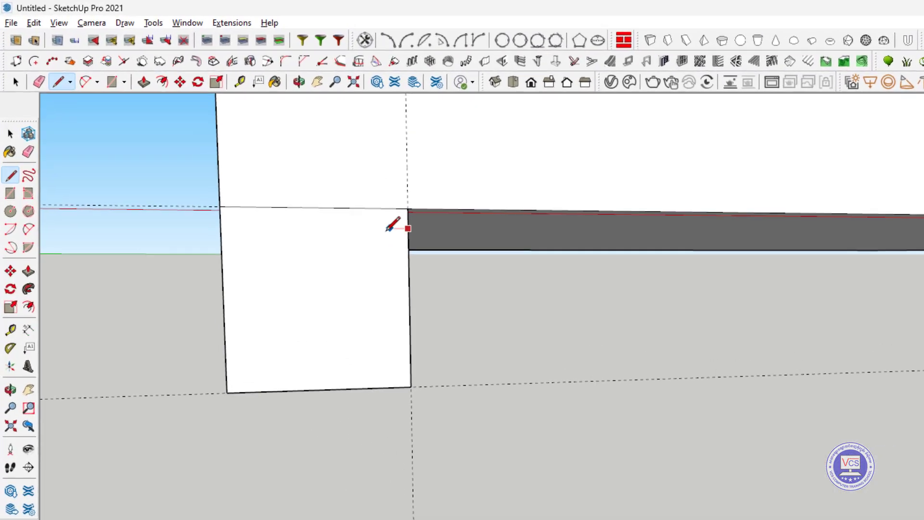
{"action": "left_click", "coordinate": [397, 250]}
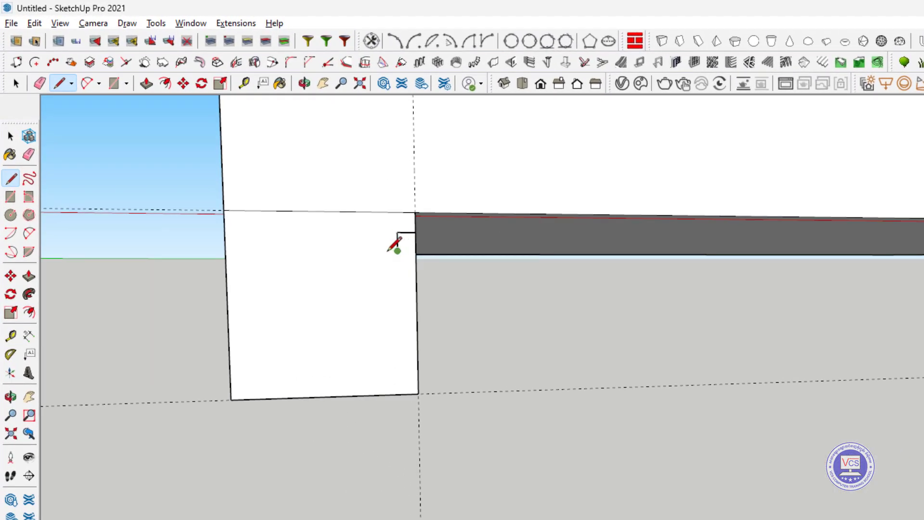
{"action": "left_click", "coordinate": [360, 250]}
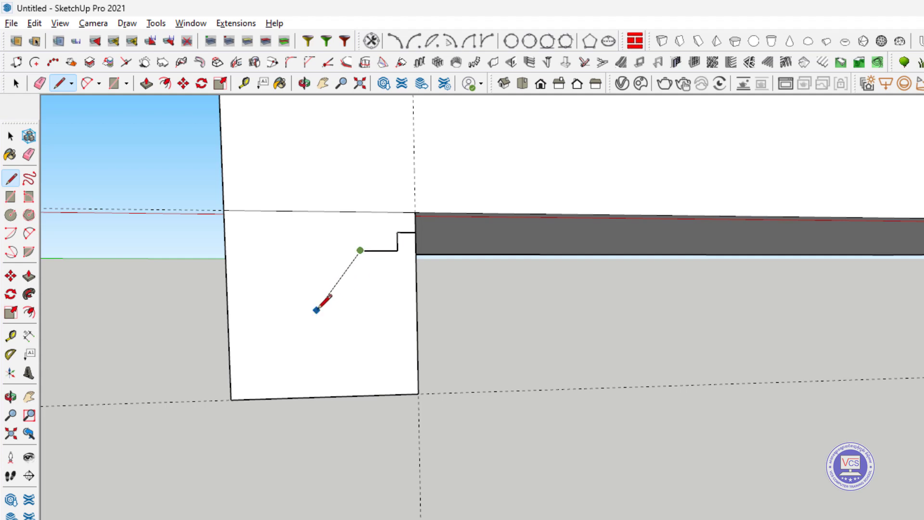
{"action": "left_click", "coordinate": [309, 347]}
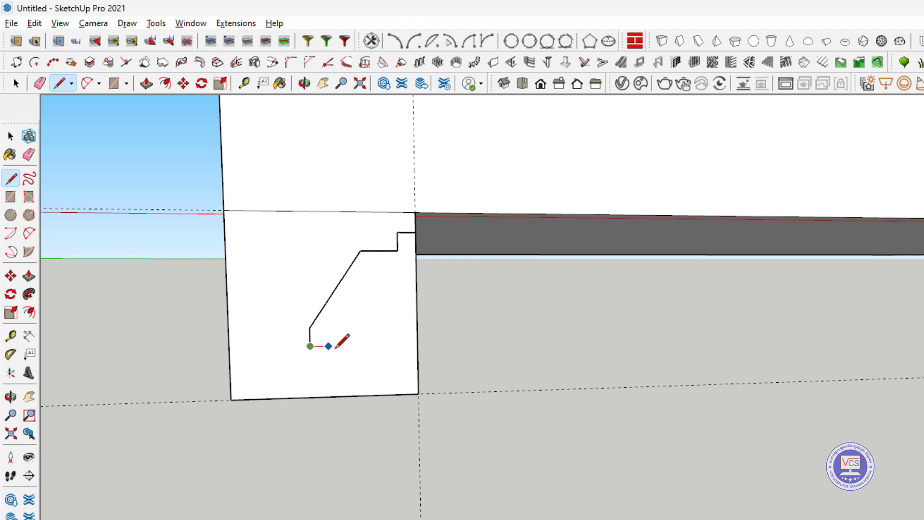
{"action": "left_click", "coordinate": [329, 346]}
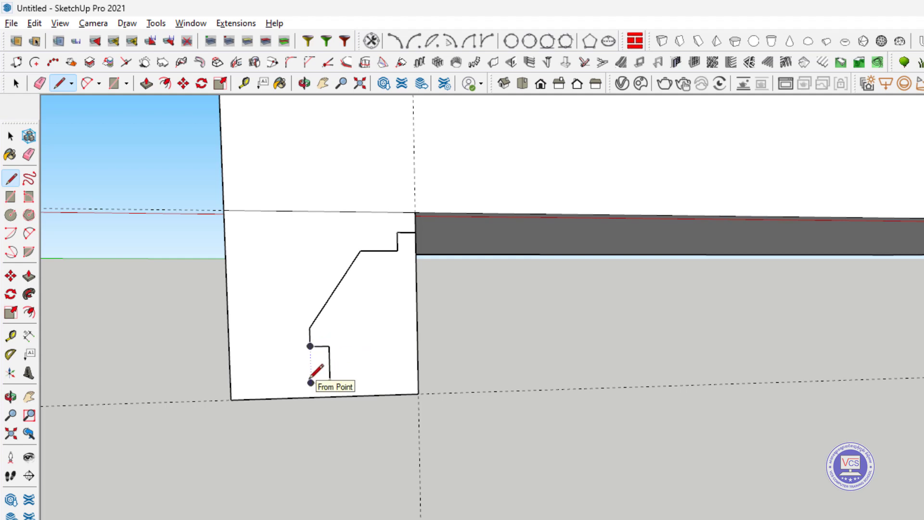
Step: Undo the misplaced edges, redraw the short vertical step, and close the outline at the bottom edge
{"action": "key", "text": "ctrl+z"}
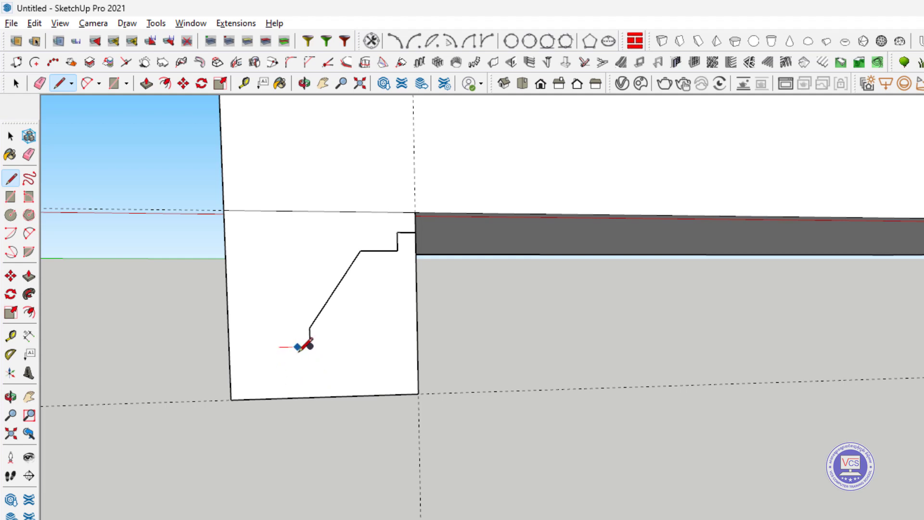
{"action": "key", "text": "ctrl+z"}
{"action": "left_click", "coordinate": [309, 328]}
{"action": "left_click", "coordinate": [310, 347]}
{"action": "left_click", "coordinate": [272, 383]}
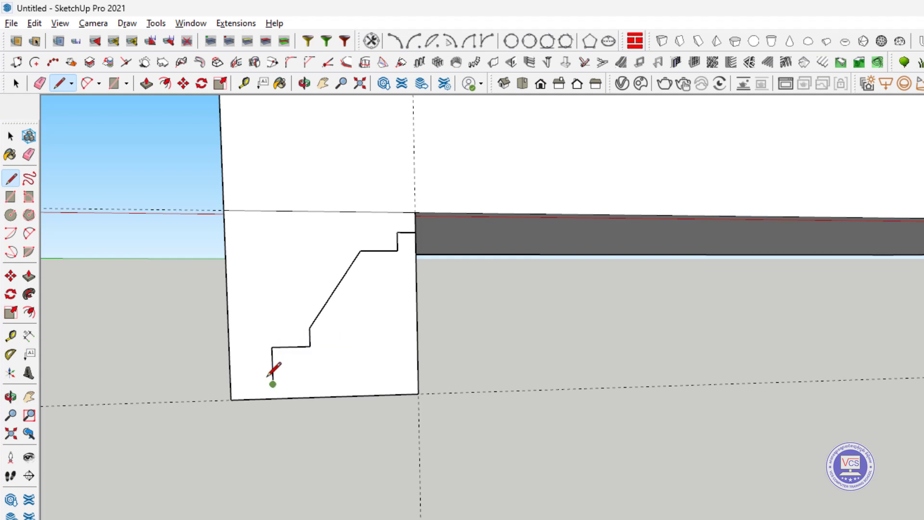
{"action": "left_click", "coordinate": [254, 399]}
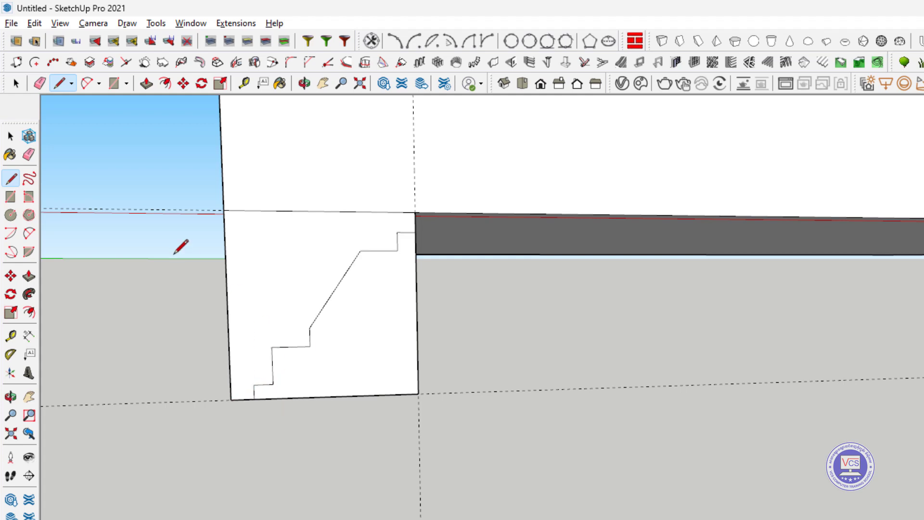
{"action": "left_click", "coordinate": [27, 159]}
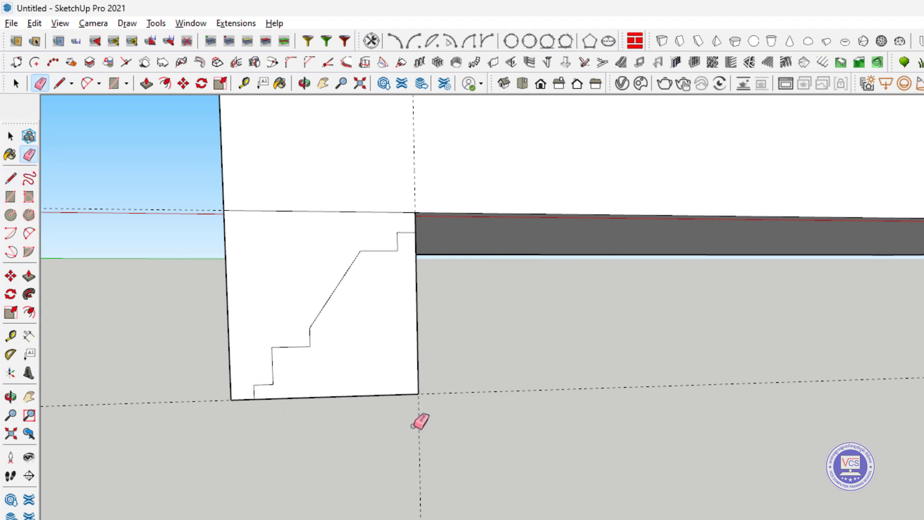
Step: Erase the face's bottom and side edges and replace the diagonal with a concave arc
{"action": "left_click_drag", "start_coordinate": [400, 373], "coordinate": [375, 435]}
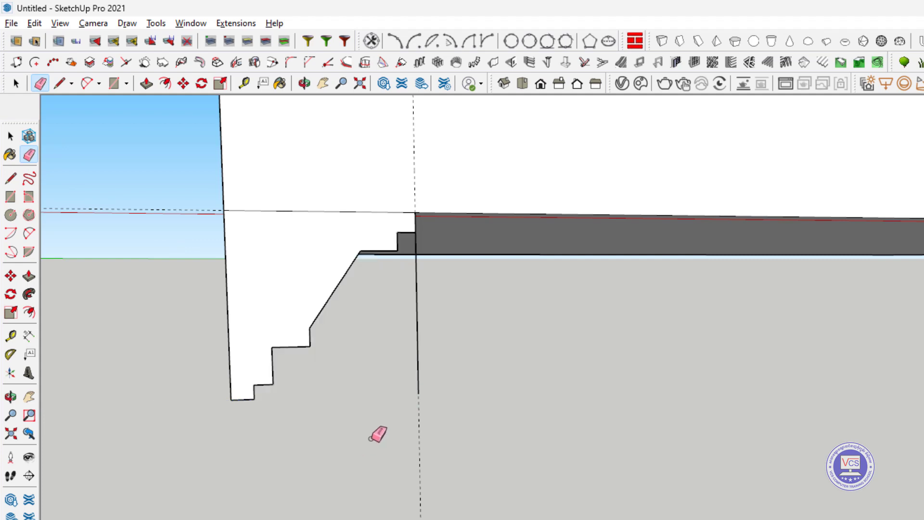
{"action": "left_click_drag", "start_coordinate": [400, 348], "coordinate": [489, 392]}
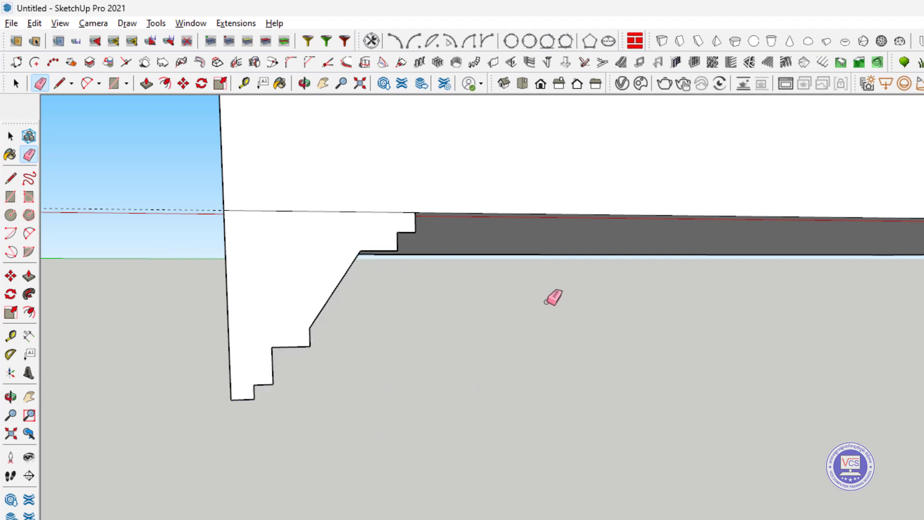
{"action": "left_click", "coordinate": [29, 236]}
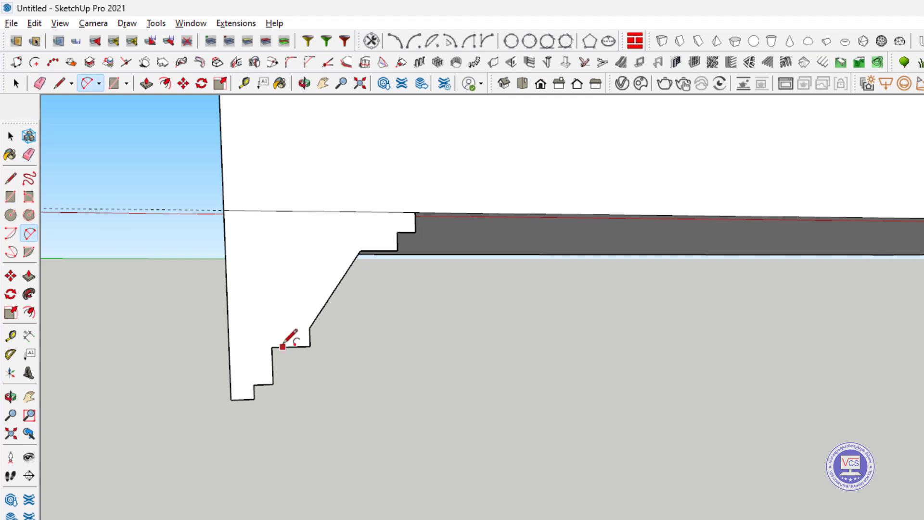
{"action": "left_click", "coordinate": [360, 250]}
{"action": "left_click", "coordinate": [310, 327]}
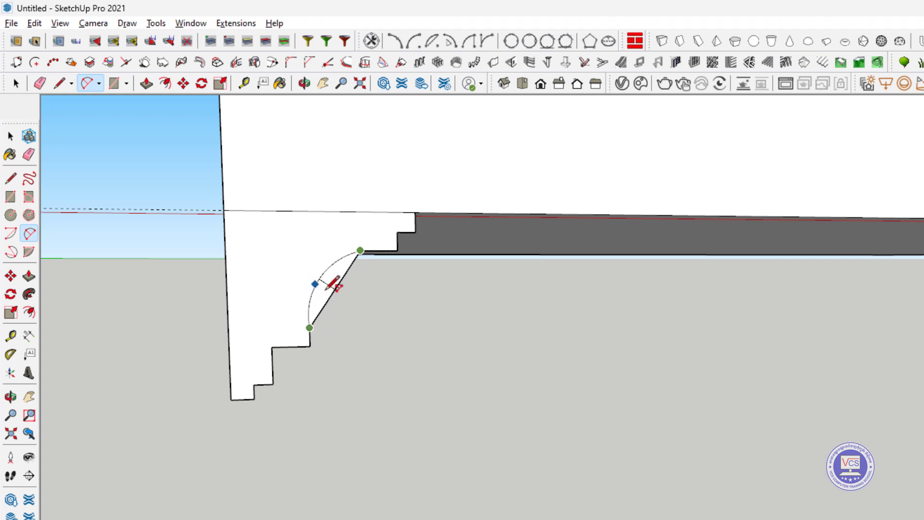
{"action": "left_click", "coordinate": [333, 265]}
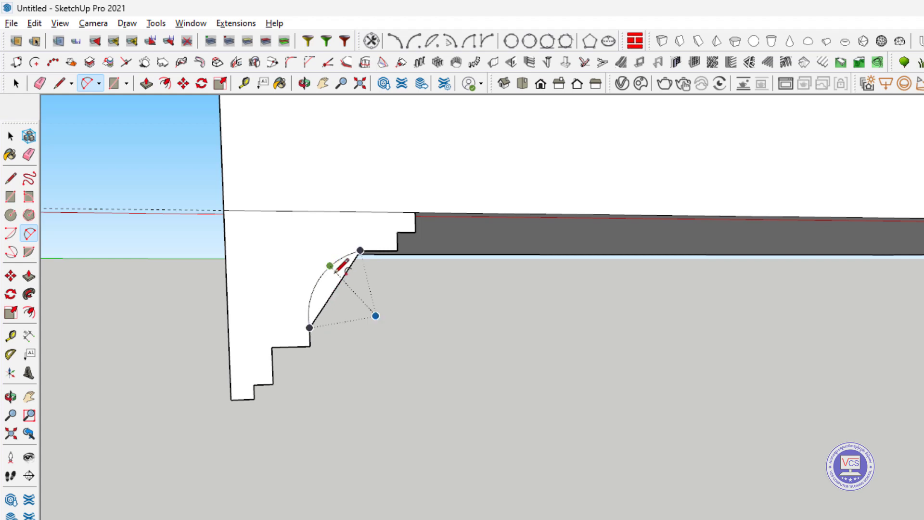
{"action": "left_click", "coordinate": [29, 155]}
{"action": "left_click_drag", "start_coordinate": [337, 288], "coordinate": [368, 316]}
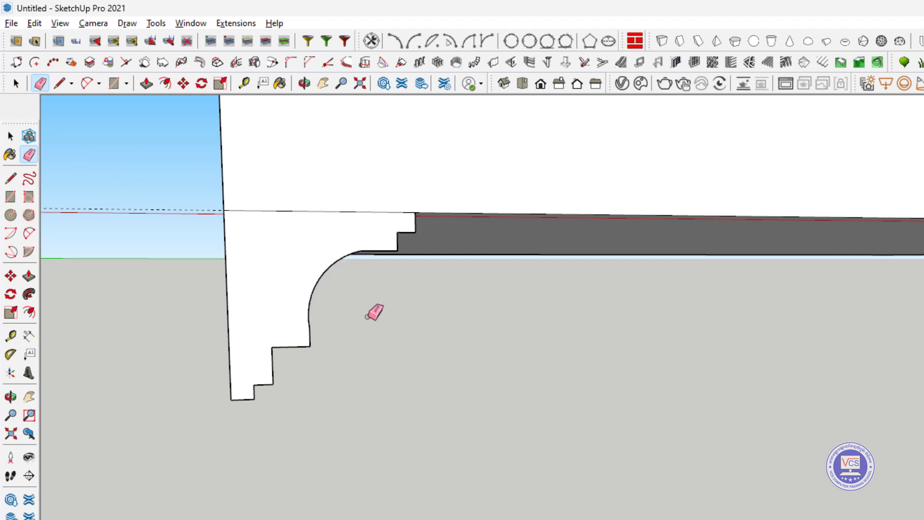
Step: Add a small tangent arc at the curve's lower end and erase the leftover edges
{"action": "left_click", "coordinate": [29, 234]}
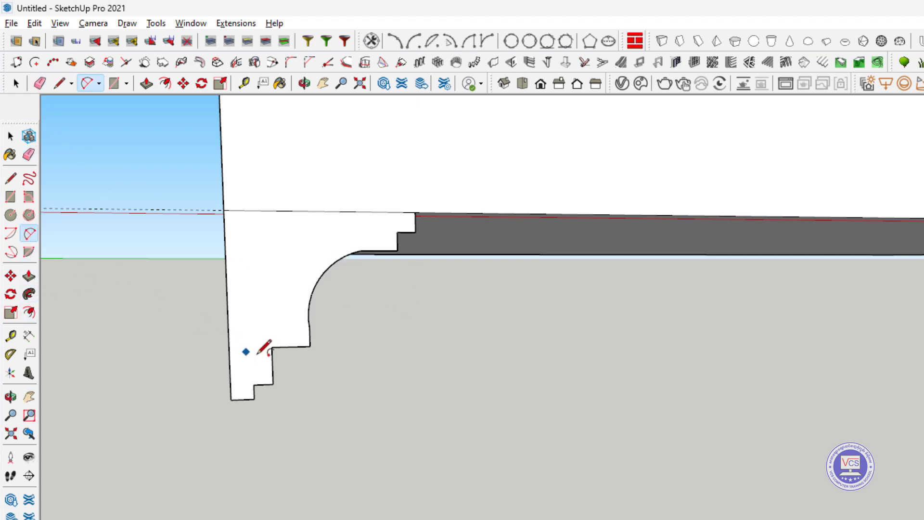
{"action": "left_click", "coordinate": [310, 328]}
{"action": "left_click", "coordinate": [291, 346]}
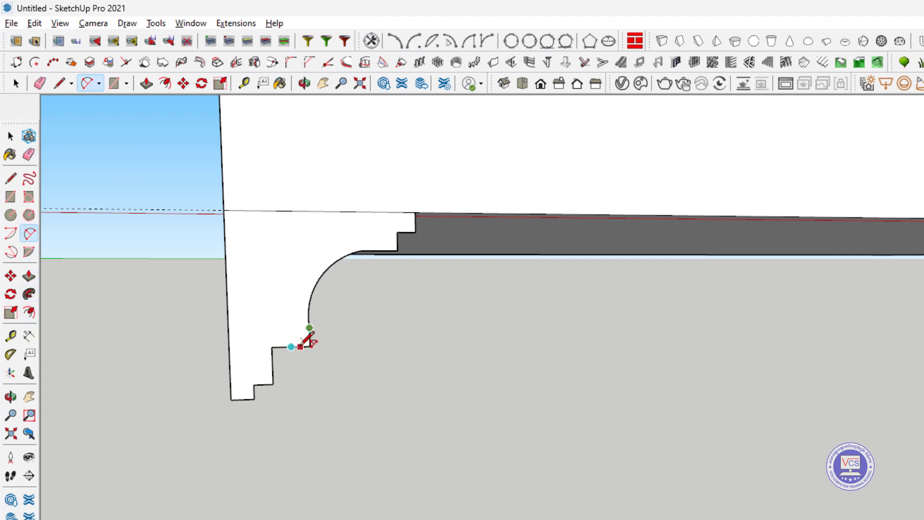
{"action": "scroll", "coordinate": [301, 345], "scroll_direction": "up", "scroll_amount": 2}
{"action": "left_click", "coordinate": [308, 340]}
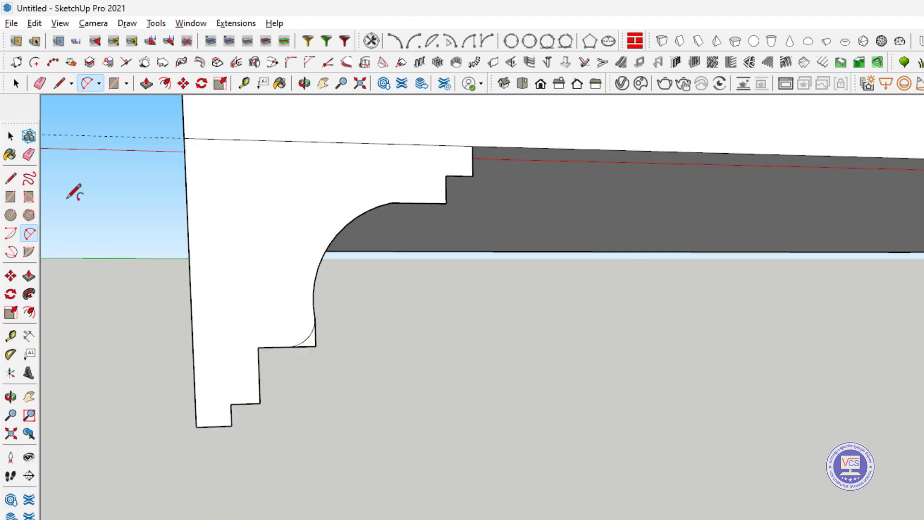
{"action": "left_click", "coordinate": [29, 154]}
{"action": "left_click_drag", "start_coordinate": [319, 337], "coordinate": [310, 355]}
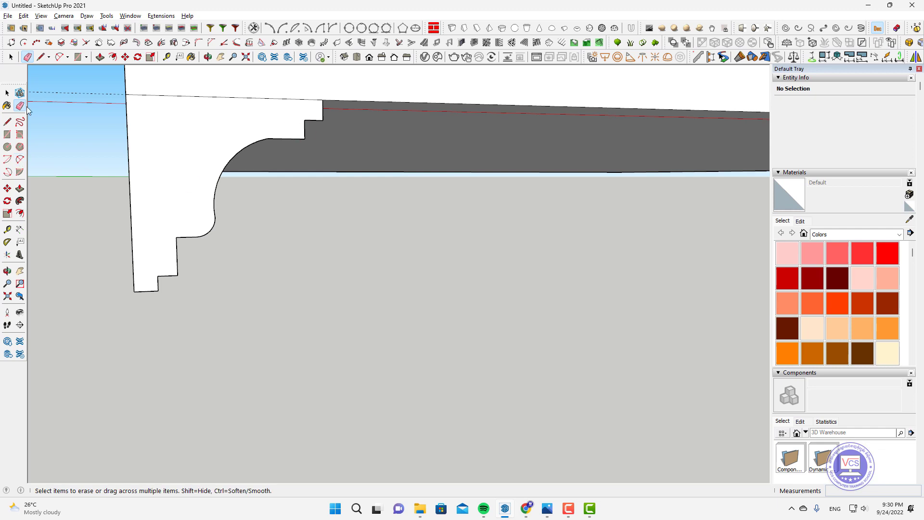
Step: Round the profile's upper notch with a small arc
{"action": "left_click", "coordinate": [19, 159]}
{"action": "left_click", "coordinate": [322, 121]}
{"action": "left_click", "coordinate": [323, 100]}
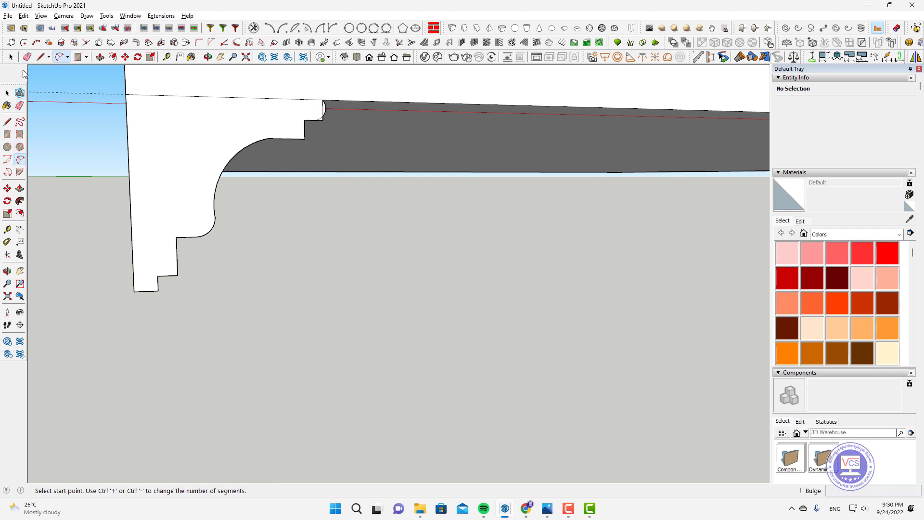
{"action": "left_click", "coordinate": [20, 105]}
{"action": "scroll", "coordinate": [351, 114], "scroll_direction": "up", "scroll_amount": 3}
{"action": "scroll", "coordinate": [323, 205], "scroll_direction": "down", "scroll_amount": 5}
{"action": "scroll", "coordinate": [346, 186], "scroll_direction": "up", "scroll_amount": 3}
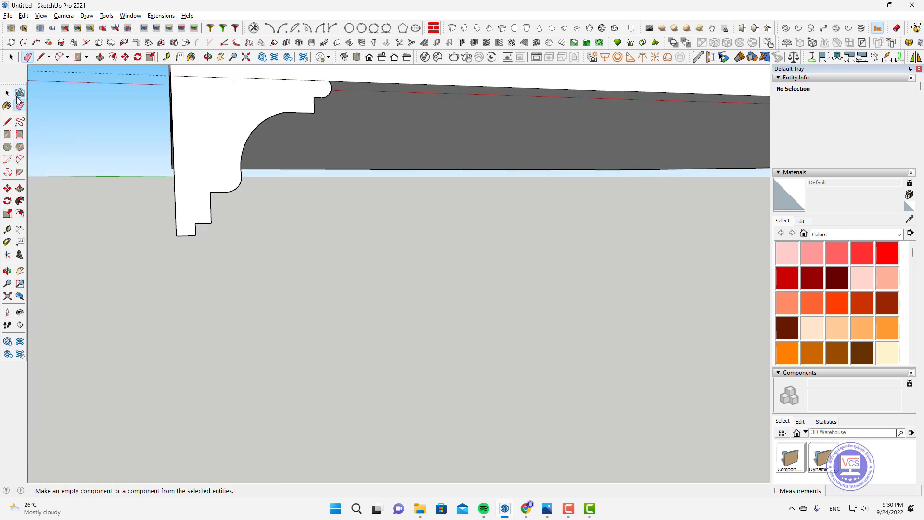
Step: Round the lower notch corners with small arcs and erase the leftover corner edges
{"action": "left_click", "coordinate": [20, 159]}
{"action": "left_click", "coordinate": [210, 210]}
{"action": "left_click", "coordinate": [207, 218]}
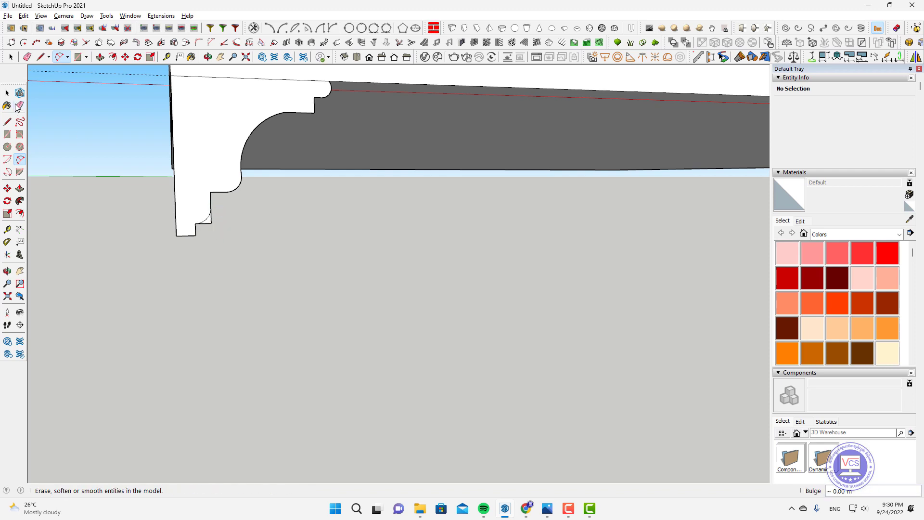
{"action": "left_click", "coordinate": [20, 105]}
{"action": "scroll", "coordinate": [300, 152], "scroll_direction": "down", "scroll_amount": 3}
{"action": "scroll", "coordinate": [300, 153], "scroll_direction": "up", "scroll_amount": 4}
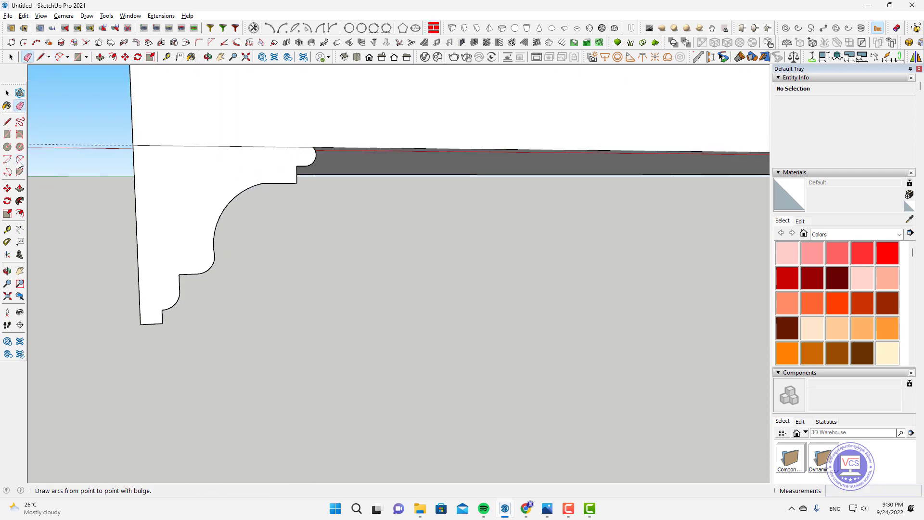
{"action": "left_click", "coordinate": [20, 159]}
{"action": "left_click", "coordinate": [296, 172]}
{"action": "left_click", "coordinate": [290, 182]}
{"action": "key", "text": "e"}
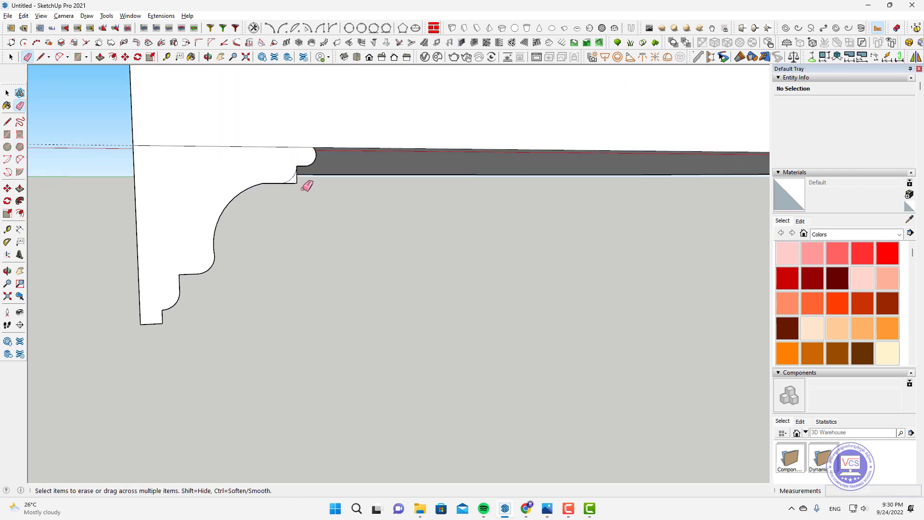
{"action": "left_click_drag", "start_coordinate": [297, 177], "coordinate": [291, 183]}
{"action": "key", "text": "space"}
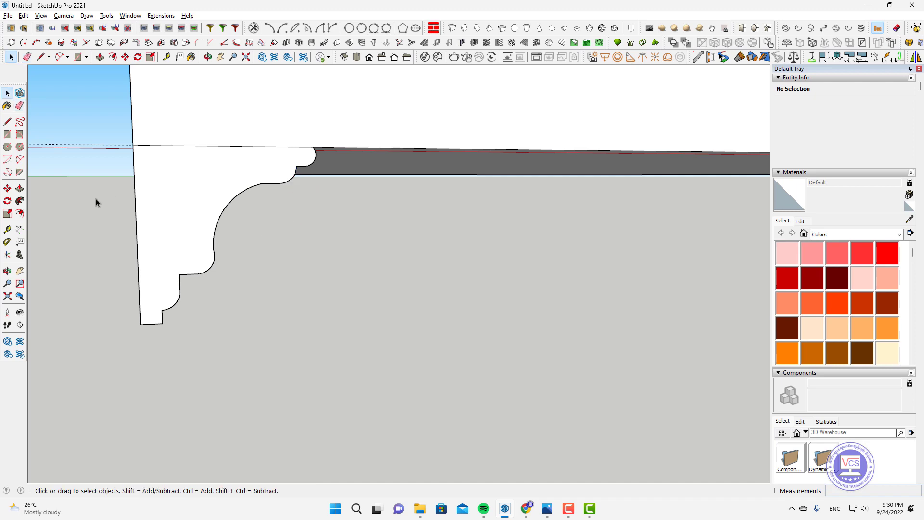
{"action": "scroll", "coordinate": [96, 202], "scroll_direction": "down", "scroll_amount": 3}
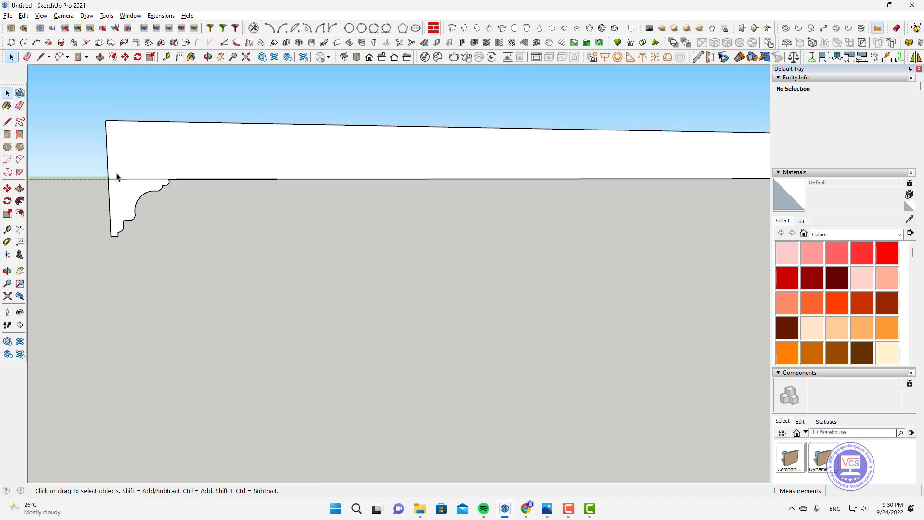
Step: Select the slab's underside face and Follow Me the cove profile along its bottom edges
{"action": "left_click", "coordinate": [208, 56]}
{"action": "mouse_move", "coordinate": [202, 165]}
{"action": "left_mouse_down"}
{"action": "mouse_move", "coordinate": [234, 241]}
{"action": "mouse_move", "coordinate": [189, 202]}
{"action": "mouse_move", "coordinate": [226, 210]}
{"action": "mouse_move", "coordinate": [245, 202]}
{"action": "left_mouse_up"}
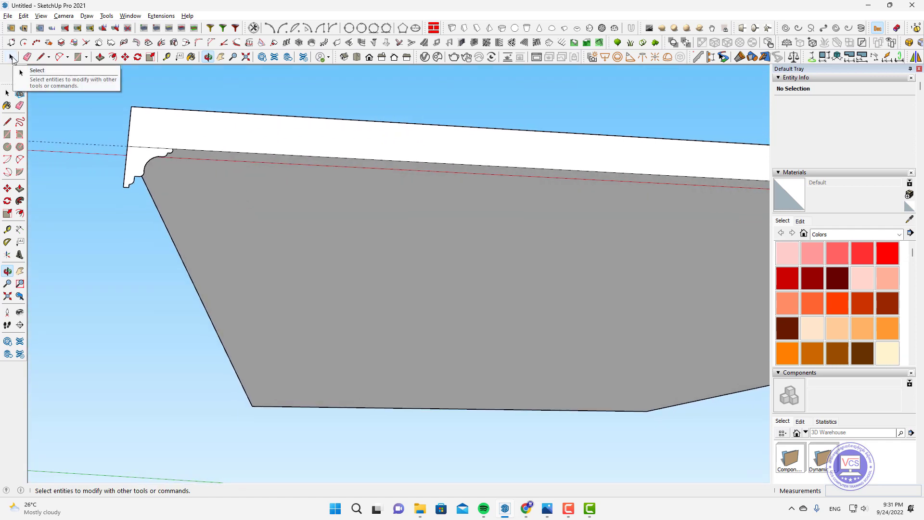
{"action": "left_click", "coordinate": [10, 57]}
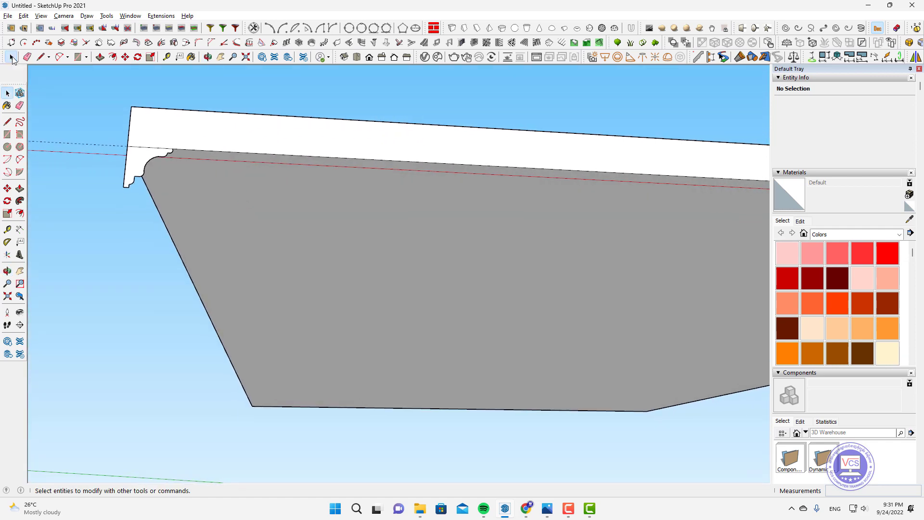
{"action": "left_click", "coordinate": [380, 248]}
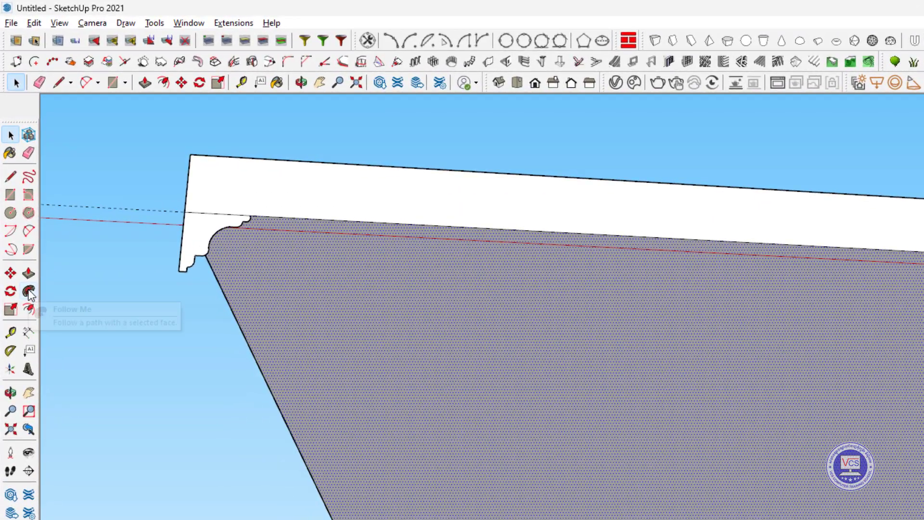
{"action": "left_click", "coordinate": [29, 292]}
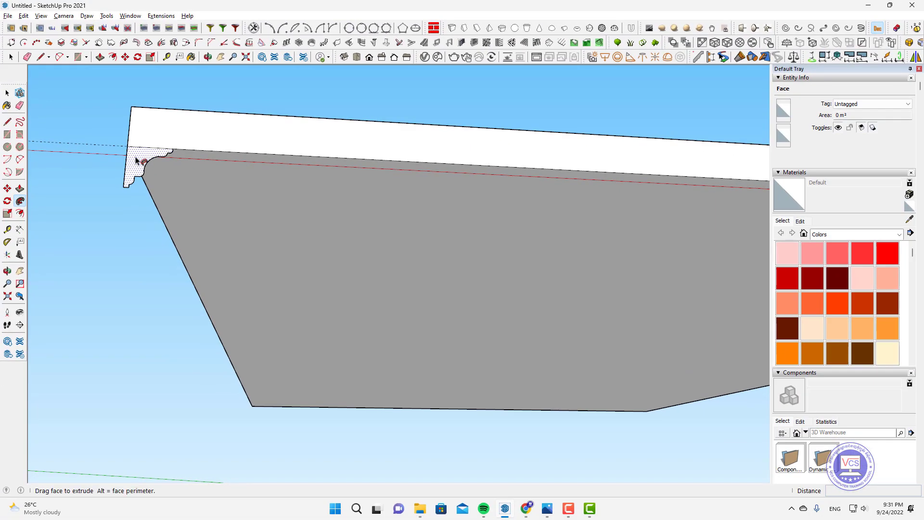
{"action": "left_click", "coordinate": [139, 161], "text": "alt"}
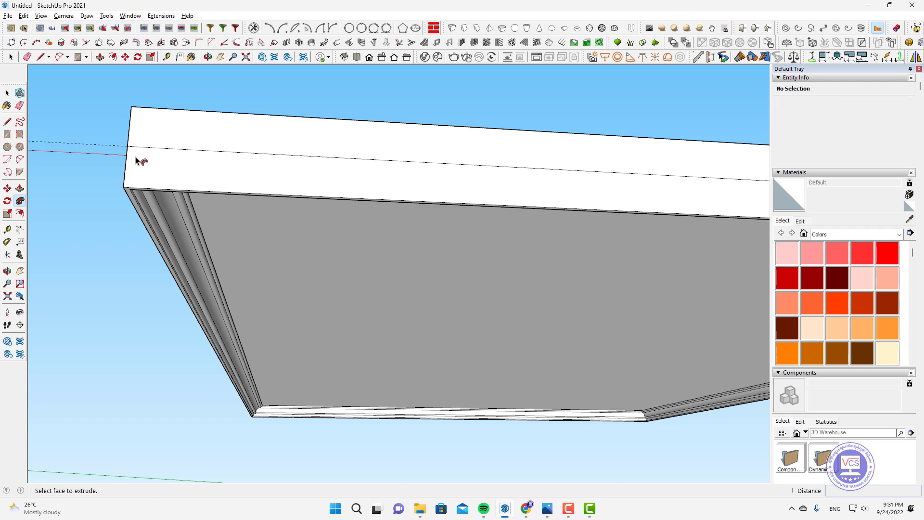
{"action": "mouse_move", "coordinate": [138, 156]}
{"action": "middle_mouse_down"}
{"action": "mouse_move", "coordinate": [430, 222]}
{"action": "mouse_move", "coordinate": [450, 250]}
{"action": "mouse_move", "coordinate": [260, 204]}
{"action": "mouse_move", "coordinate": [361, 248]}
{"action": "mouse_move", "coordinate": [264, 219]}
{"action": "mouse_move", "coordinate": [224, 253]}
{"action": "mouse_move", "coordinate": [247, 252]}
{"action": "mouse_move", "coordinate": [293, 276]}
{"action": "mouse_move", "coordinate": [241, 244]}
{"action": "mouse_move", "coordinate": [228, 256]}
{"action": "mouse_move", "coordinate": [416, 322]}
{"action": "middle_mouse_up"}
Step: Try undoing the molding sweep and zoom in toward the slab's corner
{"action": "mouse_move", "coordinate": [606, 362]}
{"action": "left_mouse_down"}
{"action": "mouse_move", "coordinate": [650, 377]}
{"action": "mouse_move", "coordinate": [693, 355]}
{"action": "mouse_move", "coordinate": [623, 426]}
{"action": "mouse_move", "coordinate": [498, 374]}
{"action": "mouse_move", "coordinate": [588, 355]}
{"action": "mouse_move", "coordinate": [642, 406]}
{"action": "mouse_move", "coordinate": [608, 433]}
{"action": "mouse_move", "coordinate": [592, 365]}
{"action": "left_mouse_up"}
{"action": "key", "text": "p"}
{"action": "middle_click_drag", "start_coordinate": [516, 331], "coordinate": [517, 322]}
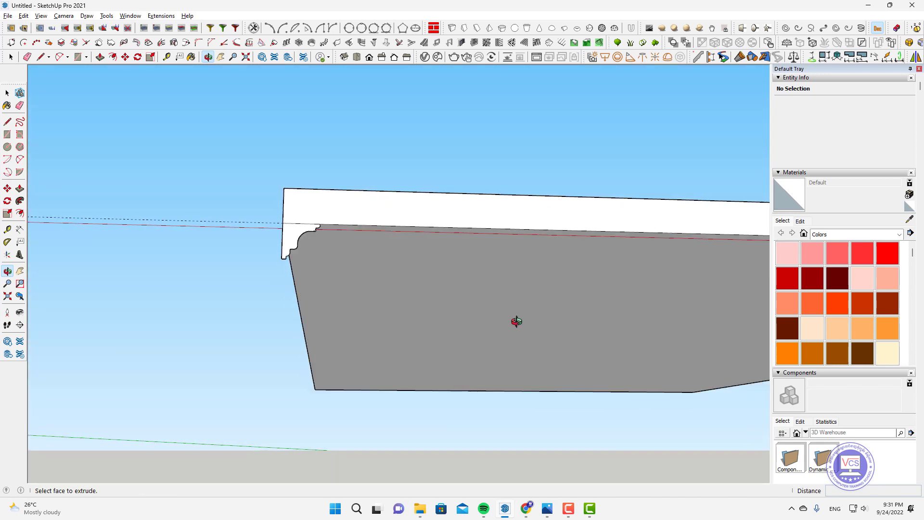
{"action": "scroll", "coordinate": [310, 223], "scroll_direction": "up", "scroll_amount": 2}
{"action": "left_click", "coordinate": [23, 15]}
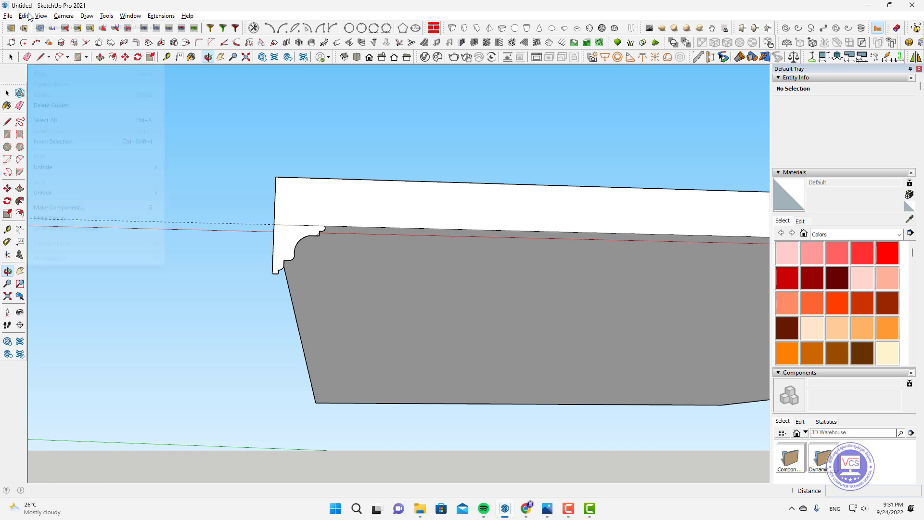
{"action": "left_click", "coordinate": [332, 241]}
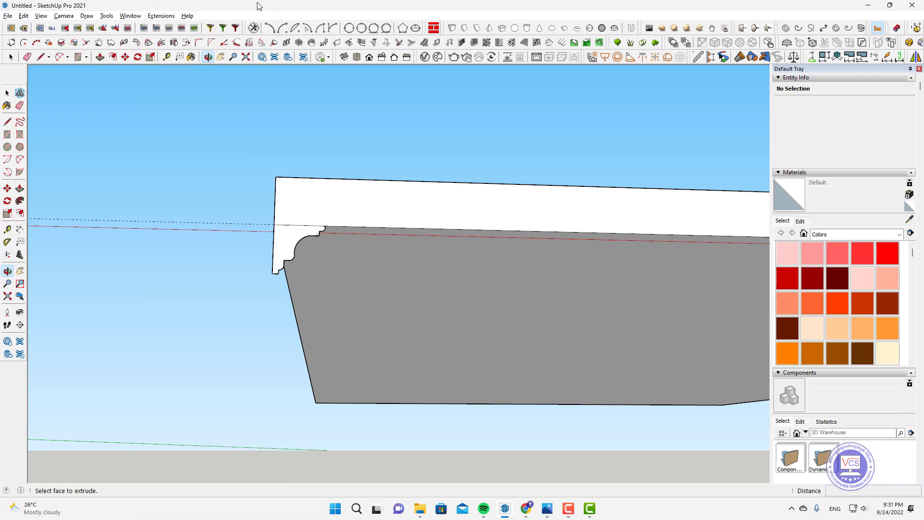
{"action": "scroll", "coordinate": [333, 233], "scroll_direction": "up", "scroll_amount": 1}
{"action": "scroll", "coordinate": [333, 233], "scroll_direction": "up", "scroll_amount": 2}
Step: Erase the small notch edge atop the profile curve and orbit beneath the slab
{"action": "key", "text": "e"}
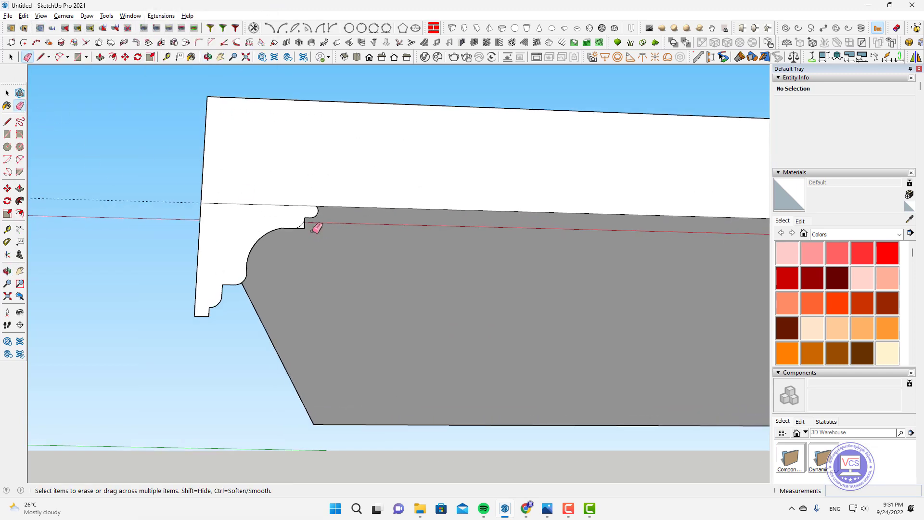
{"action": "left_click", "coordinate": [304, 224]}
{"action": "key", "text": "o"}
{"action": "mouse_move", "coordinate": [270, 183]}
{"action": "left_mouse_down"}
{"action": "mouse_move", "coordinate": [375, 234]}
{"action": "mouse_move", "coordinate": [390, 315]}
{"action": "left_mouse_up"}
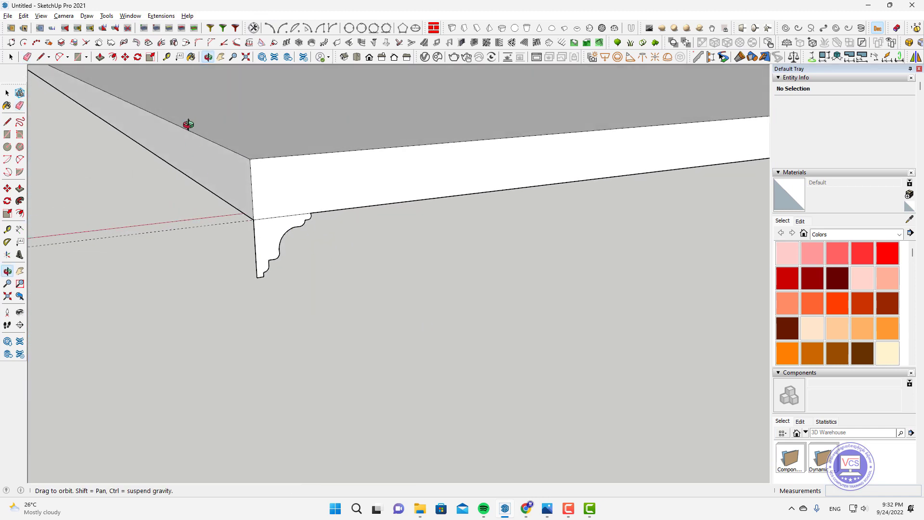
Step: Draw a small rectangle on the slab edge and push it through to cut a square notch
{"action": "key", "text": "h"}
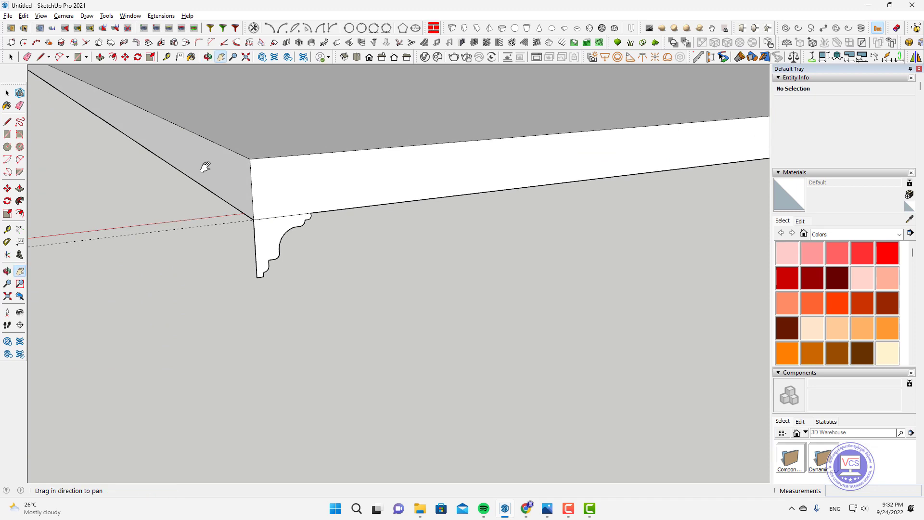
{"action": "mouse_move", "coordinate": [204, 166]}
{"action": "left_mouse_down"}
{"action": "mouse_move", "coordinate": [431, 262]}
{"action": "mouse_move", "coordinate": [476, 311]}
{"action": "left_mouse_up"}
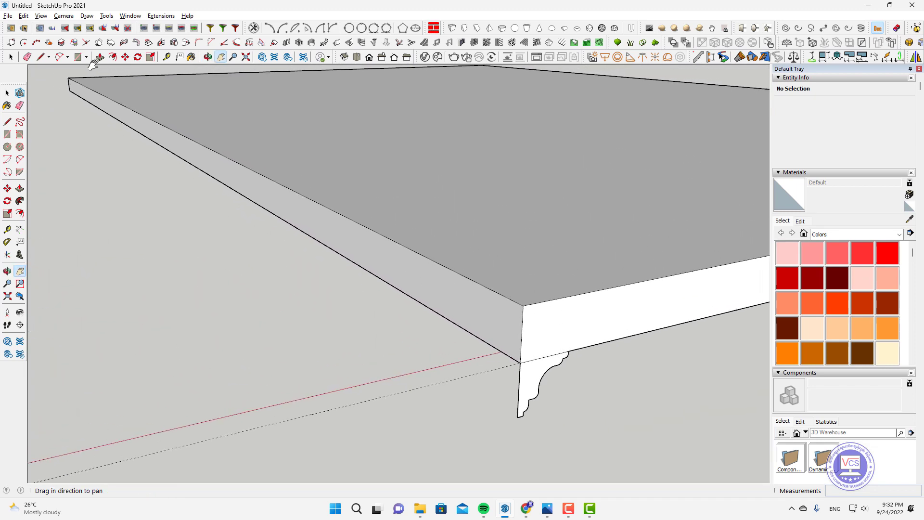
{"action": "left_click", "coordinate": [76, 58]}
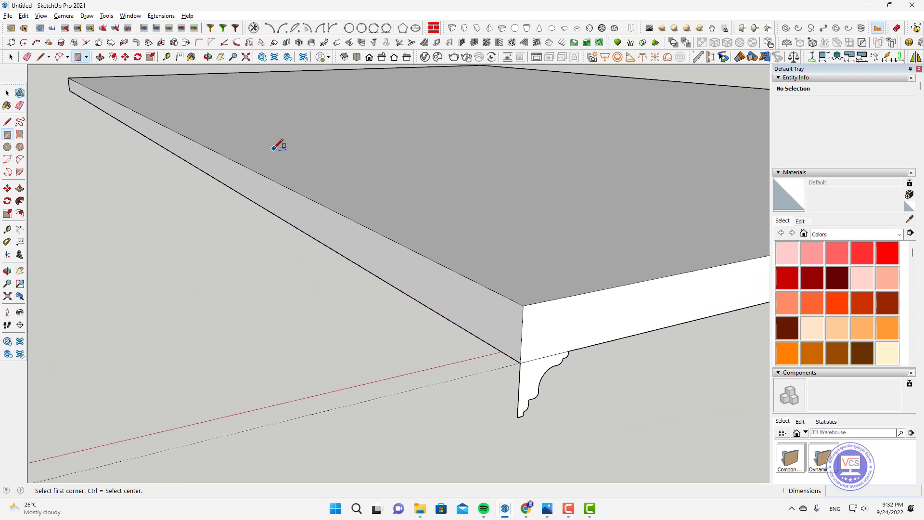
{"action": "left_click", "coordinate": [249, 167]}
{"action": "left_click", "coordinate": [331, 186]}
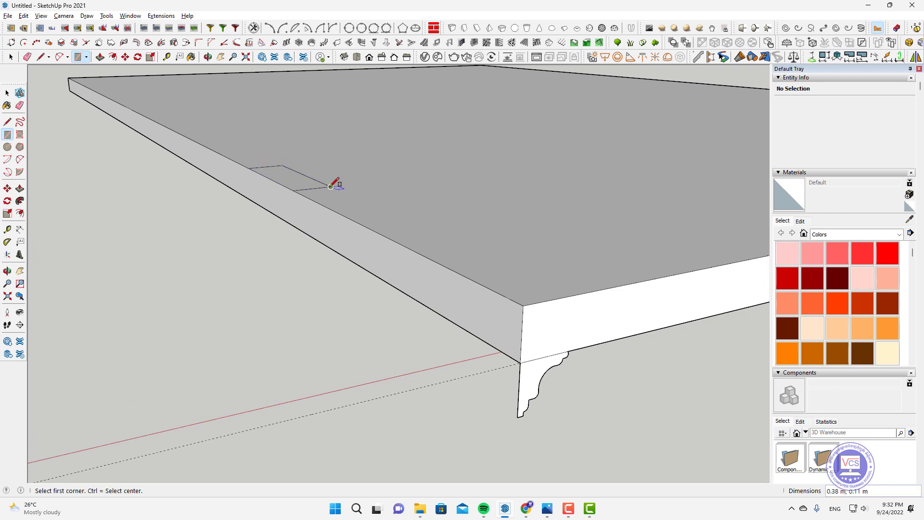
{"action": "key", "text": "p"}
{"action": "left_click", "coordinate": [294, 181]}
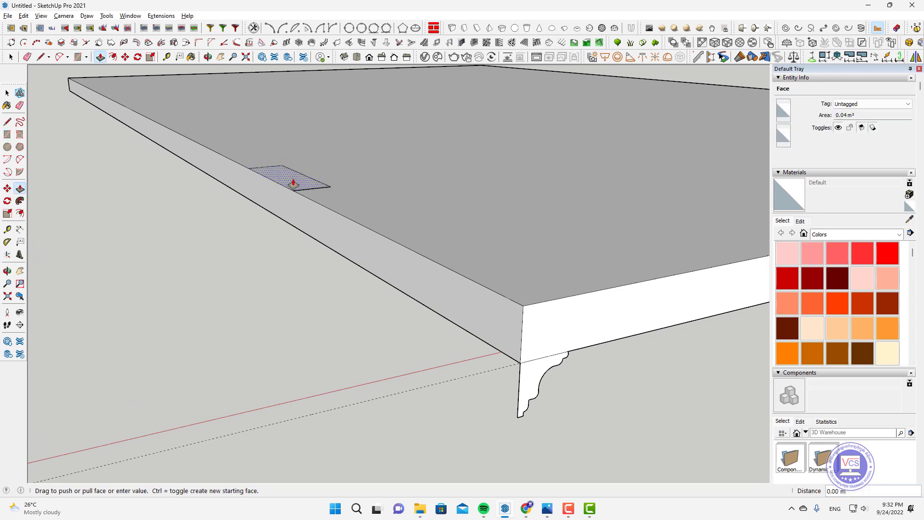
{"action": "left_click", "coordinate": [294, 218]}
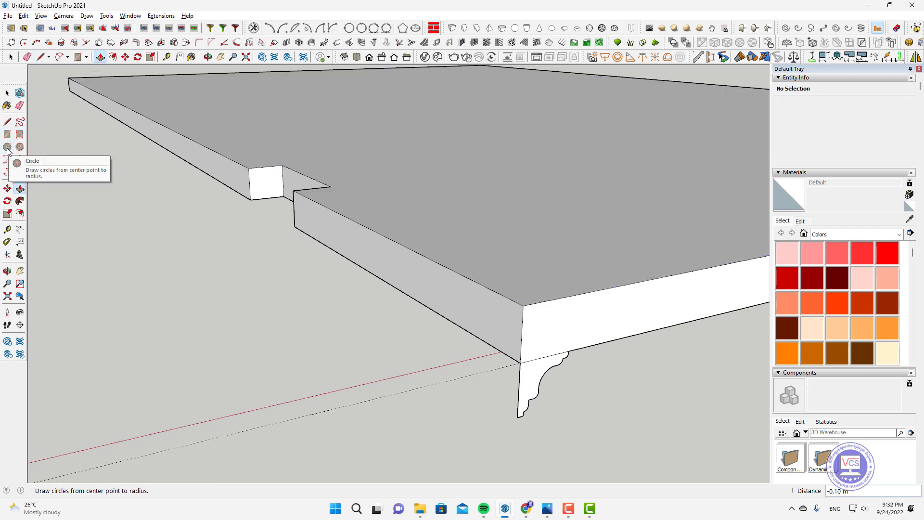
Step: Draw a 2-point arc on the slab edge and push it through to cut a half-round notch
{"action": "left_click", "coordinate": [20, 159]}
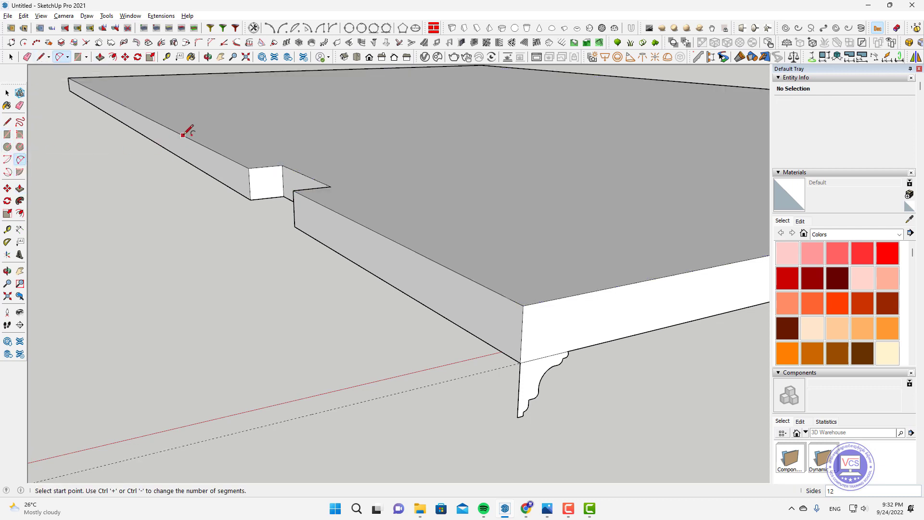
{"action": "left_click", "coordinate": [183, 134]}
{"action": "left_click", "coordinate": [134, 110]}
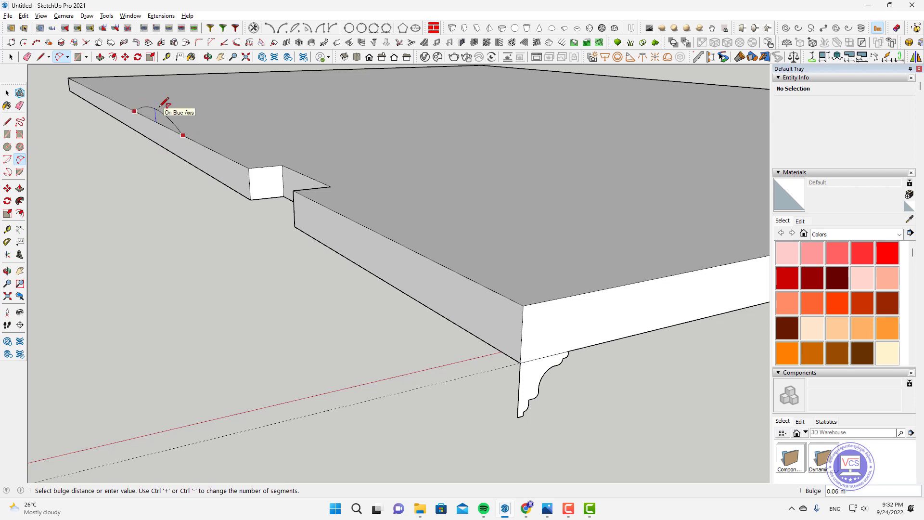
{"action": "left_click", "coordinate": [198, 106]}
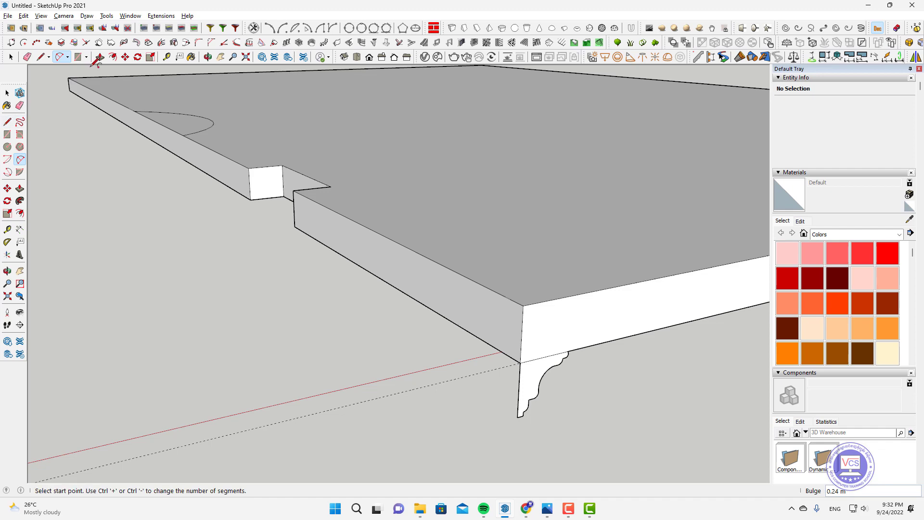
{"action": "left_click", "coordinate": [100, 58]}
{"action": "left_click", "coordinate": [179, 122]}
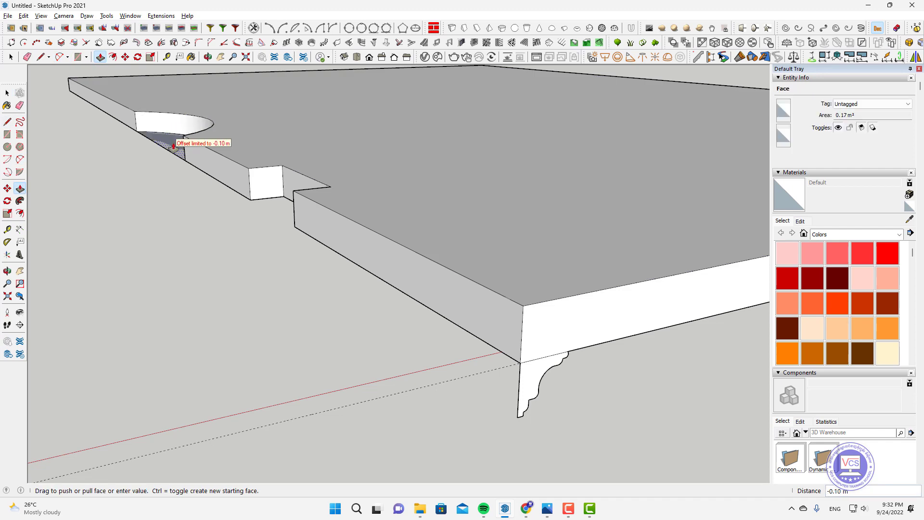
{"action": "left_click", "coordinate": [208, 57]}
{"action": "mouse_move", "coordinate": [399, 261]}
{"action": "left_mouse_down"}
{"action": "mouse_move", "coordinate": [479, 269]}
{"action": "mouse_move", "coordinate": [538, 326]}
{"action": "mouse_move", "coordinate": [451, 270]}
{"action": "mouse_move", "coordinate": [423, 214]}
{"action": "mouse_move", "coordinate": [363, 186]}
{"action": "mouse_move", "coordinate": [512, 188]}
{"action": "mouse_move", "coordinate": [499, 184]}
{"action": "left_mouse_up"}
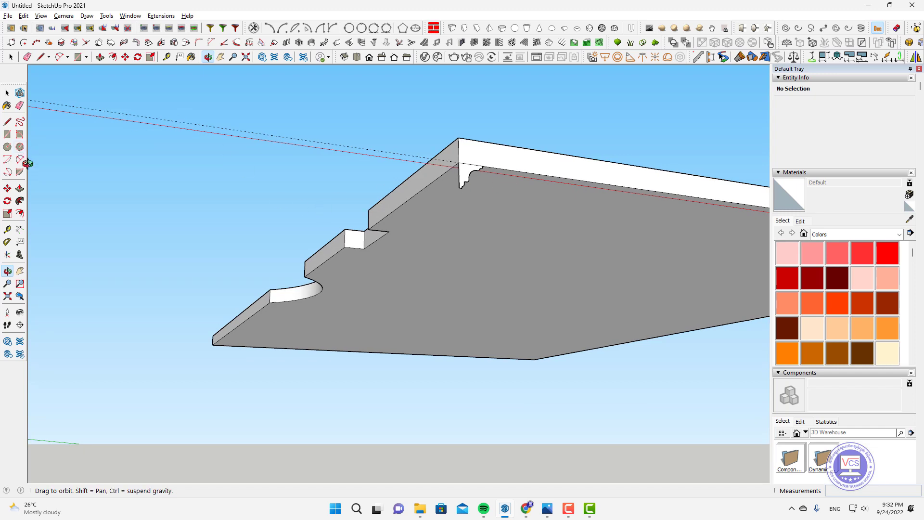
Step: Select the slab's underside face and Follow Me the profile around it, through both notches
{"action": "left_click", "coordinate": [7, 92]}
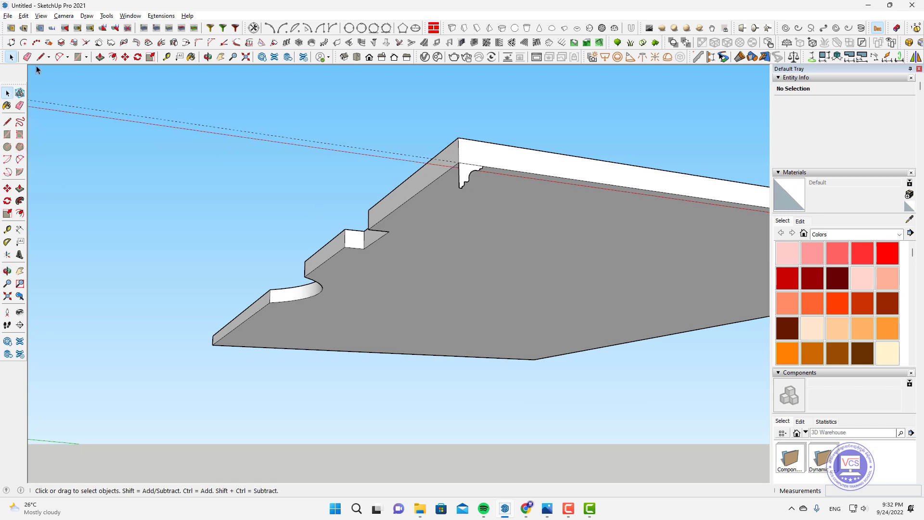
{"action": "left_click", "coordinate": [533, 268]}
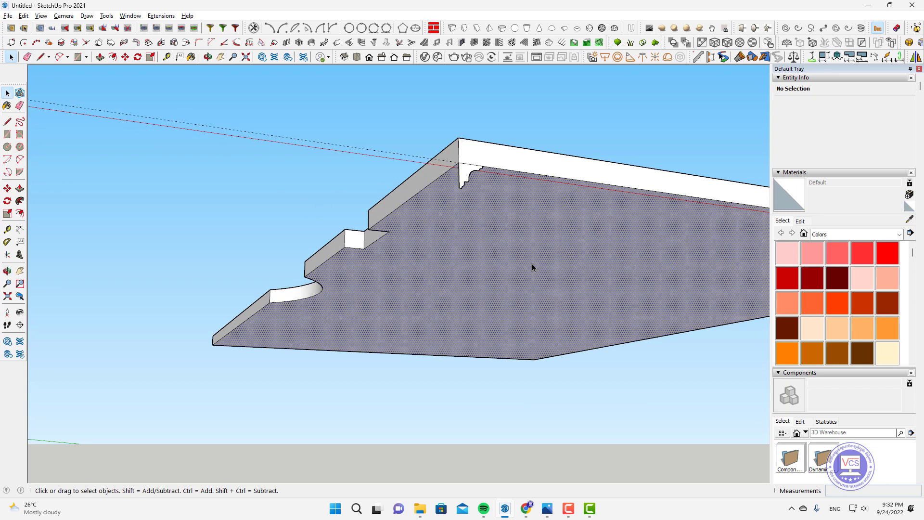
{"action": "left_click", "coordinate": [19, 201]}
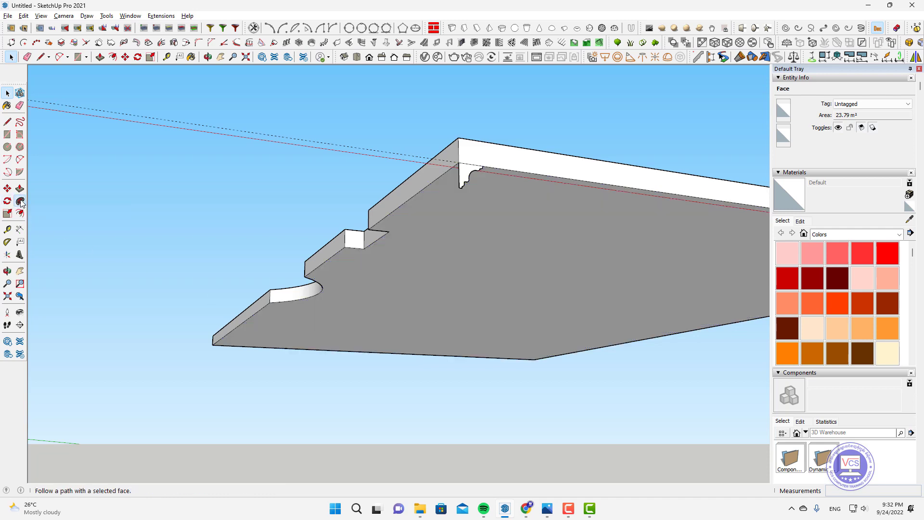
{"action": "left_click", "coordinate": [468, 172]}
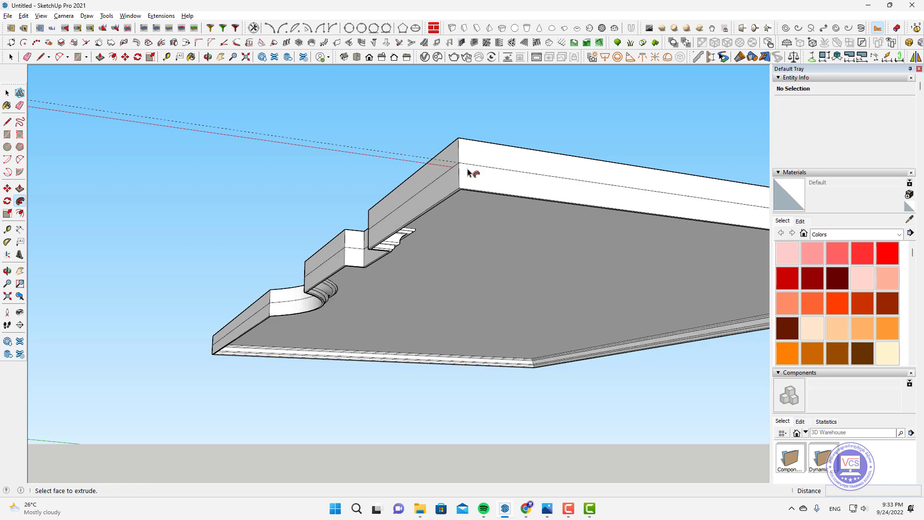
{"action": "left_click", "coordinate": [221, 57]}
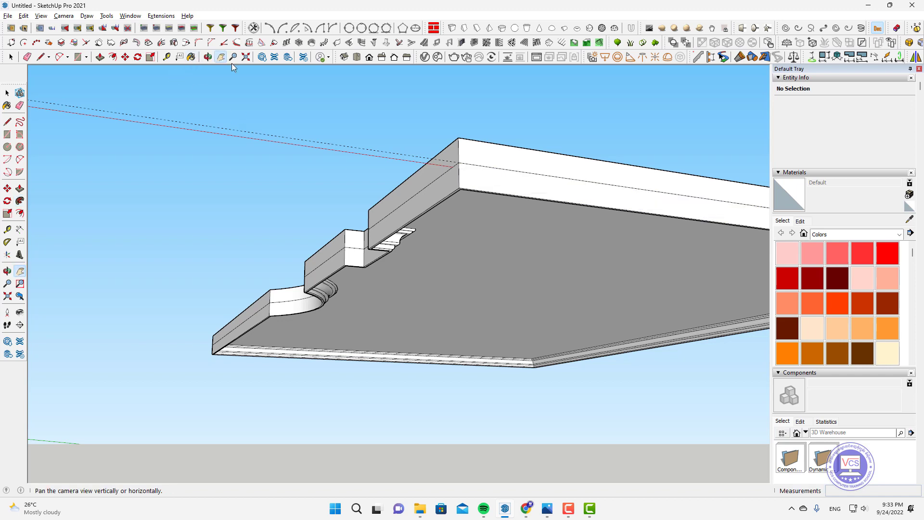
{"action": "mouse_move", "coordinate": [482, 279]}
{"action": "left_mouse_down"}
{"action": "mouse_move", "coordinate": [316, 202]}
{"action": "mouse_move", "coordinate": [336, 219]}
{"action": "left_mouse_up"}
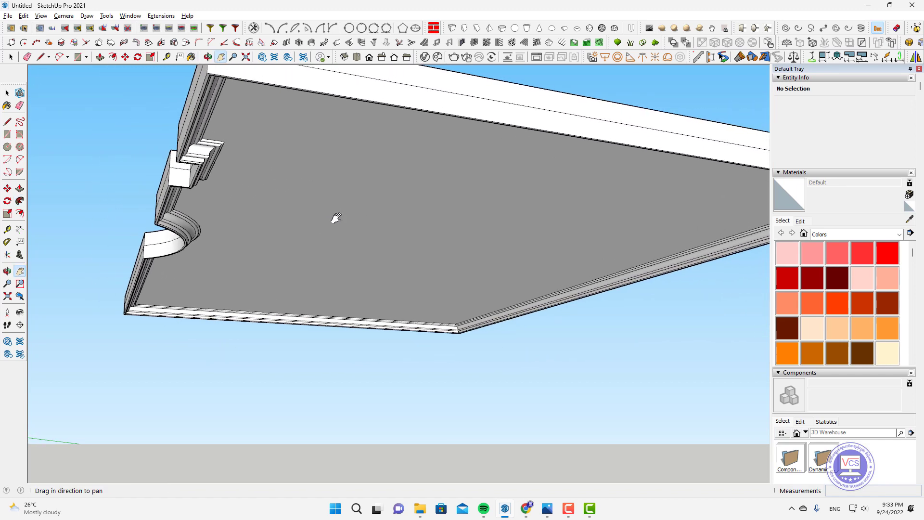
Step: Orbit to inspect the cornice molding from several sides, then undo the Follow Me sweep
{"action": "left_click", "coordinate": [207, 57]}
{"action": "mouse_move", "coordinate": [412, 221]}
{"action": "left_mouse_down"}
{"action": "mouse_move", "coordinate": [388, 223]}
{"action": "mouse_move", "coordinate": [296, 188]}
{"action": "mouse_move", "coordinate": [284, 223]}
{"action": "mouse_move", "coordinate": [368, 279]}
{"action": "mouse_move", "coordinate": [384, 221]}
{"action": "mouse_move", "coordinate": [517, 220]}
{"action": "mouse_move", "coordinate": [553, 275]}
{"action": "mouse_move", "coordinate": [628, 264]}
{"action": "mouse_move", "coordinate": [673, 219]}
{"action": "mouse_move", "coordinate": [421, 270]}
{"action": "mouse_move", "coordinate": [370, 299]}
{"action": "mouse_move", "coordinate": [377, 320]}
{"action": "mouse_move", "coordinate": [613, 274]}
{"action": "mouse_move", "coordinate": [679, 198]}
{"action": "mouse_move", "coordinate": [613, 180]}
{"action": "mouse_move", "coordinate": [561, 268]}
{"action": "mouse_move", "coordinate": [412, 210]}
{"action": "mouse_move", "coordinate": [452, 217]}
{"action": "mouse_move", "coordinate": [440, 311]}
{"action": "mouse_move", "coordinate": [472, 212]}
{"action": "mouse_move", "coordinate": [520, 252]}
{"action": "mouse_move", "coordinate": [355, 218]}
{"action": "mouse_move", "coordinate": [302, 160]}
{"action": "mouse_move", "coordinate": [390, 216]}
{"action": "mouse_move", "coordinate": [491, 223]}
{"action": "mouse_move", "coordinate": [299, 199]}
{"action": "left_mouse_up"}
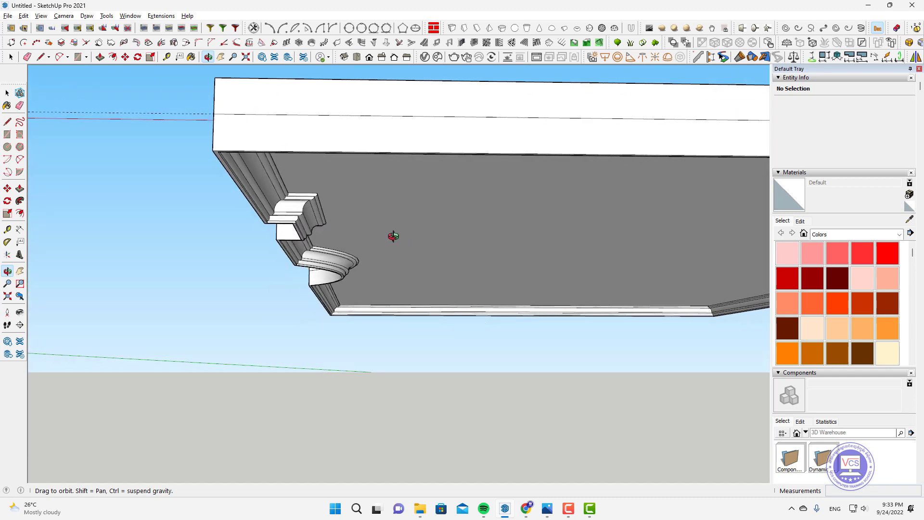
{"action": "mouse_move", "coordinate": [394, 236]}
{"action": "left_mouse_down"}
{"action": "mouse_move", "coordinate": [281, 161]}
{"action": "mouse_move", "coordinate": [384, 200]}
{"action": "mouse_move", "coordinate": [256, 158]}
{"action": "left_mouse_up"}
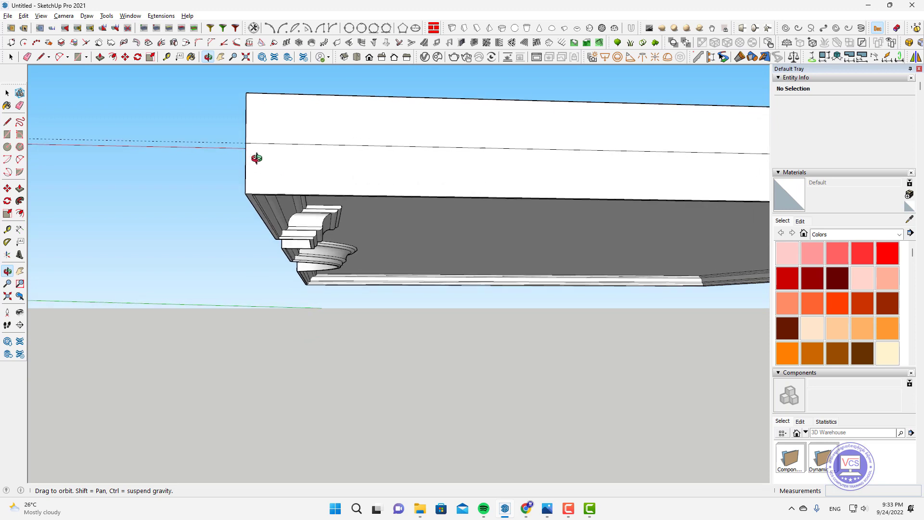
{"action": "key", "text": "p"}
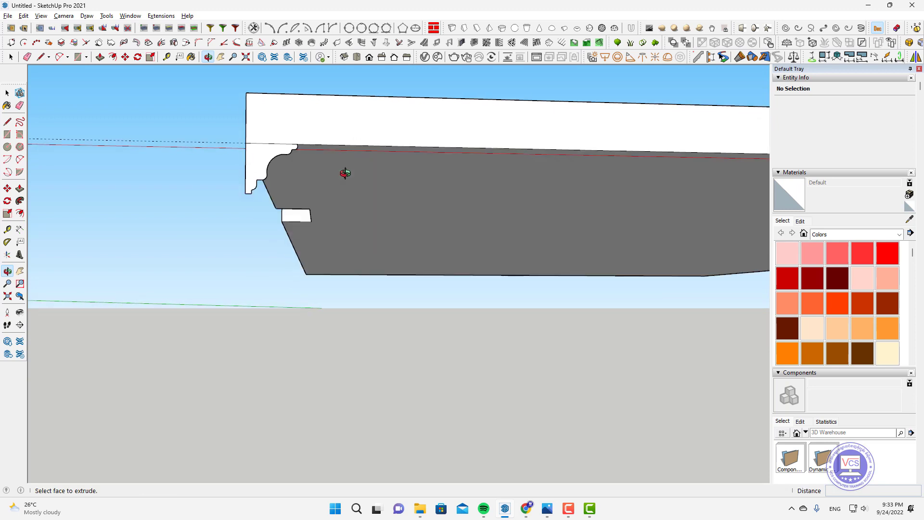
Step: Select the flat cove profile face with its edges and make it a named component
{"action": "key", "text": "space"}
{"action": "left_click", "coordinate": [258, 157]}
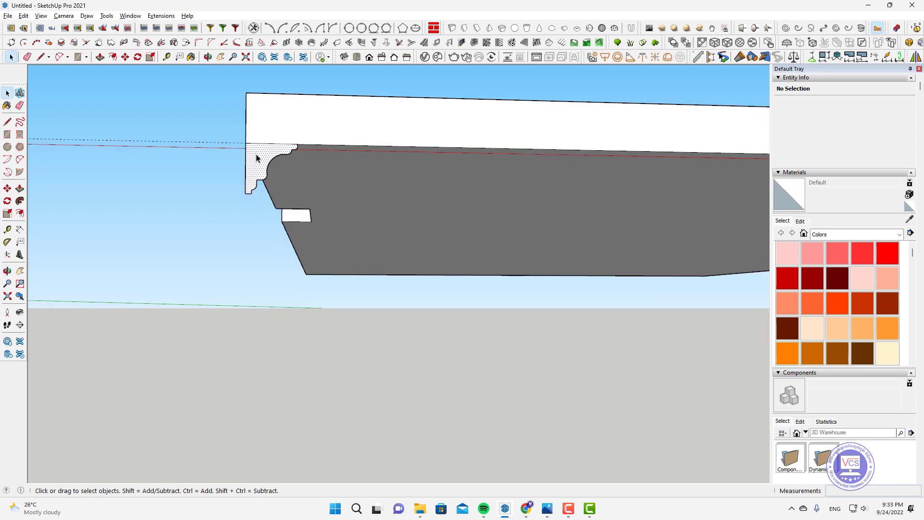
{"action": "left_click", "coordinate": [208, 57]}
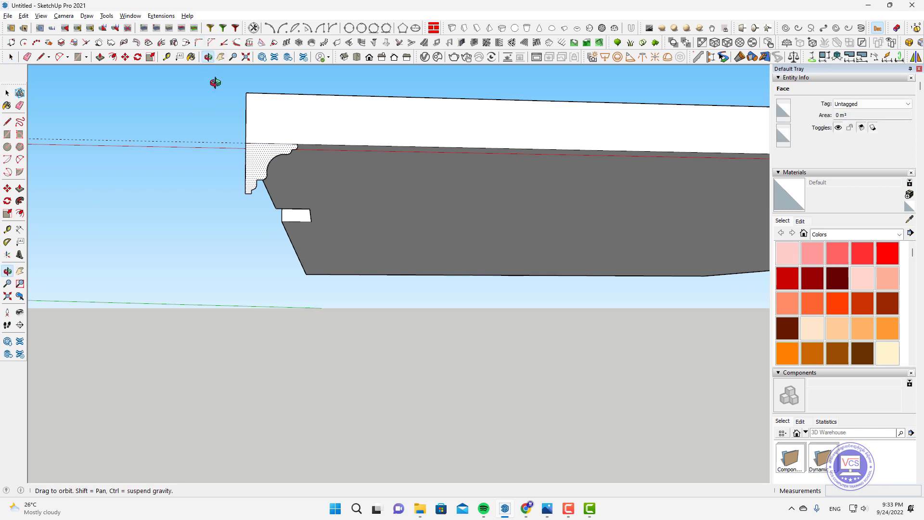
{"action": "mouse_move", "coordinate": [225, 141]}
{"action": "left_mouse_down"}
{"action": "mouse_move", "coordinate": [295, 151]}
{"action": "mouse_move", "coordinate": [405, 203]}
{"action": "mouse_move", "coordinate": [375, 170]}
{"action": "left_mouse_up"}
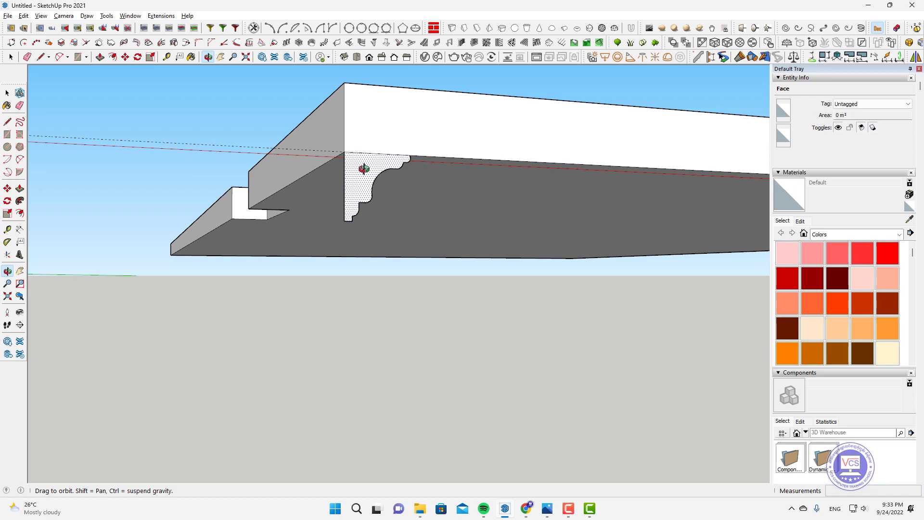
{"action": "key", "text": "space"}
{"action": "double_click", "coordinate": [364, 169]}
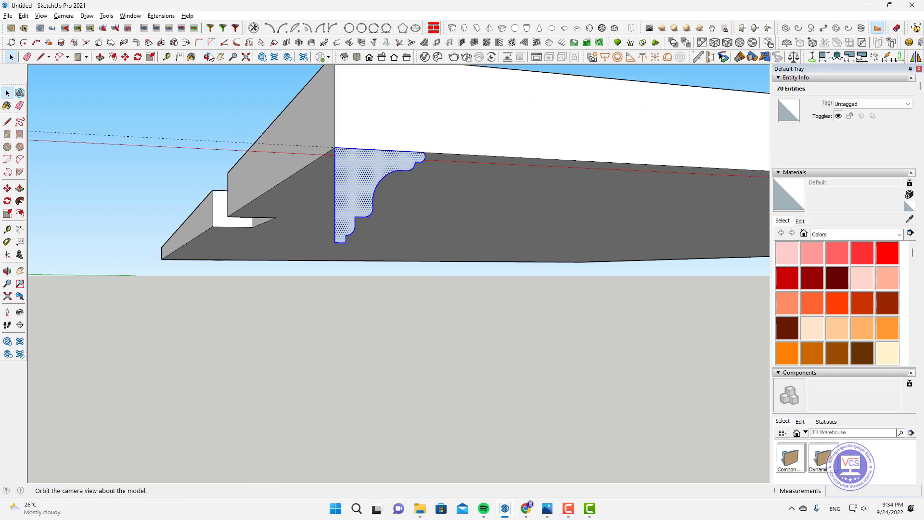
{"action": "left_click", "coordinate": [208, 57]}
{"action": "mouse_move", "coordinate": [434, 182]}
{"action": "left_mouse_down"}
{"action": "mouse_move", "coordinate": [305, 138]}
{"action": "mouse_move", "coordinate": [321, 194]}
{"action": "mouse_move", "coordinate": [282, 178]}
{"action": "left_mouse_up"}
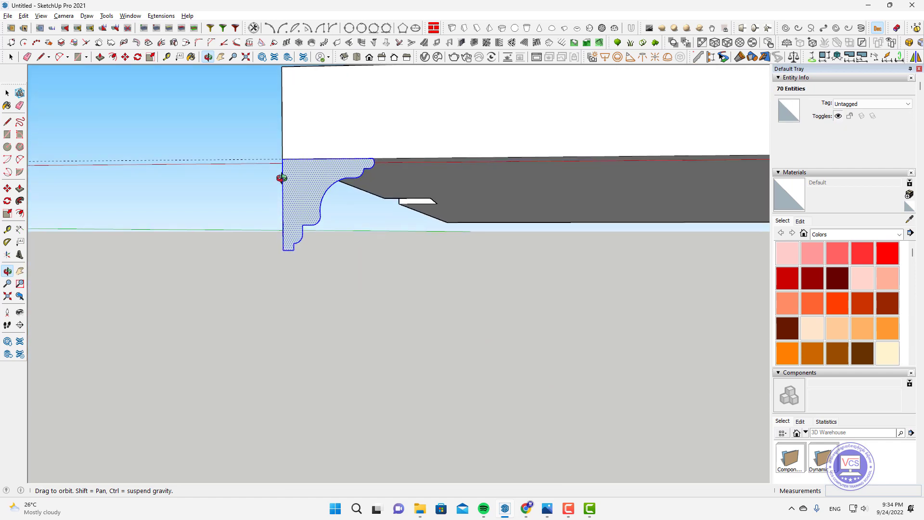
{"action": "right_click", "coordinate": [301, 178]}
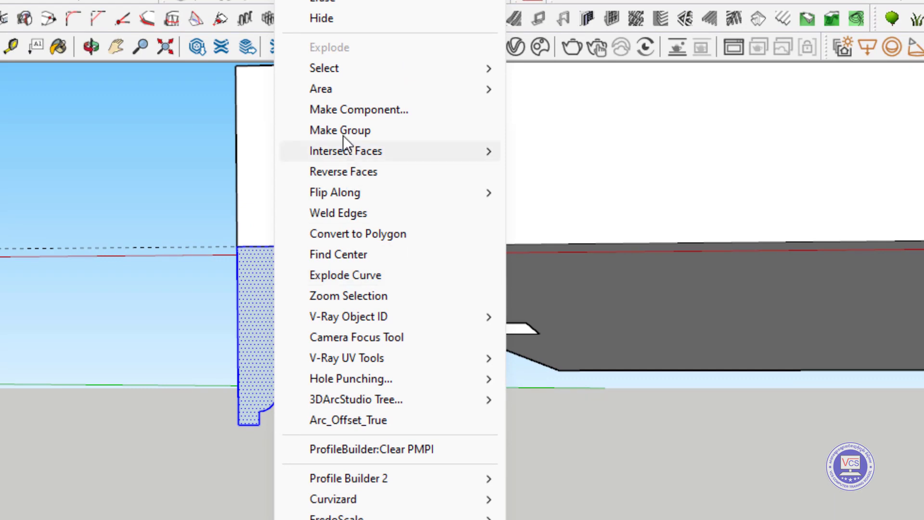
{"action": "left_click", "coordinate": [361, 110]}
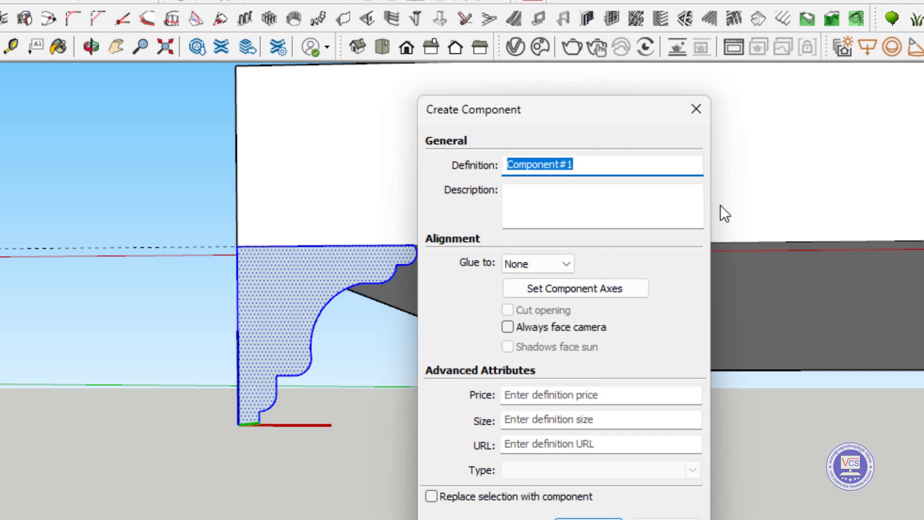
{"action": "type", "text": "m"}
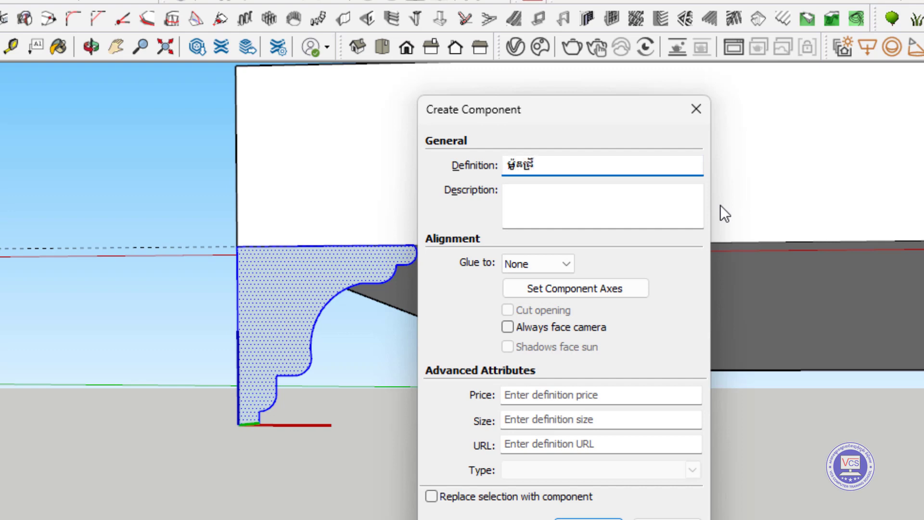
{"action": "key", "text": "Return"}
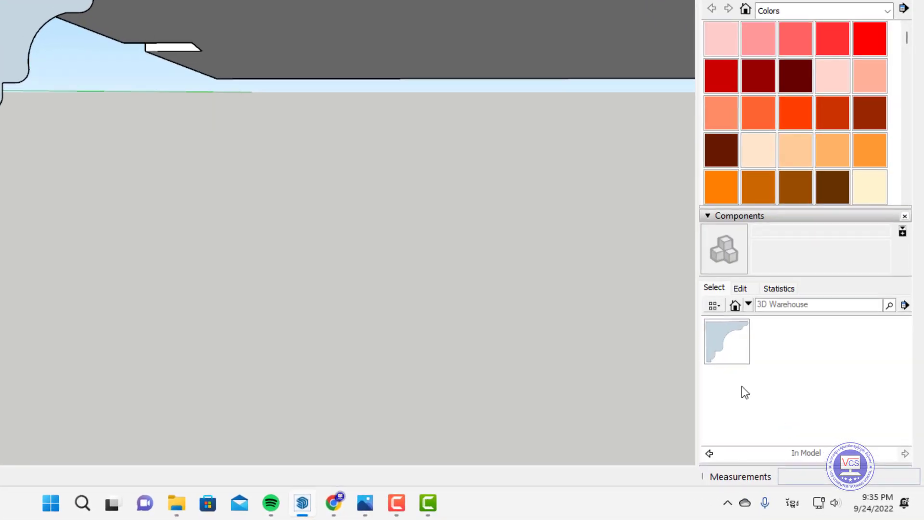
Step: Place a profile component copy beside the slab and save the component as a Desktop .skp file
{"action": "left_click", "coordinate": [792, 398]}
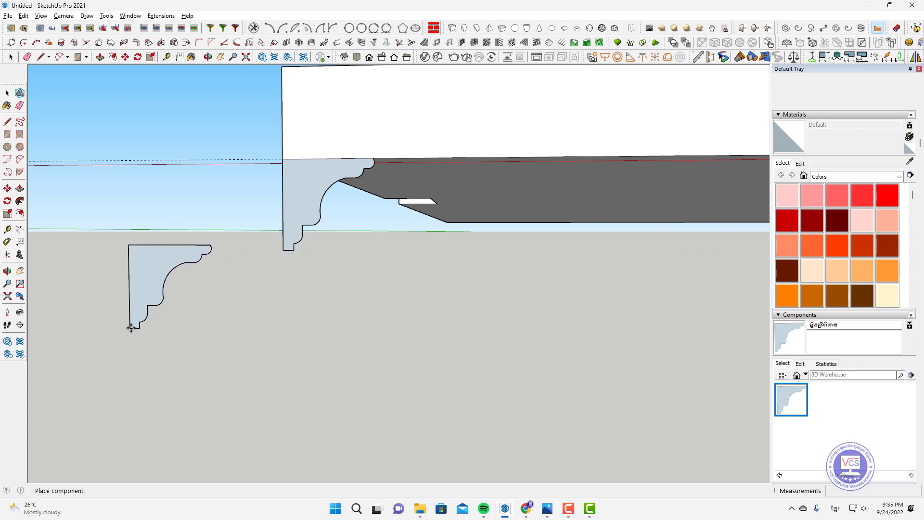
{"action": "left_click", "coordinate": [115, 266]}
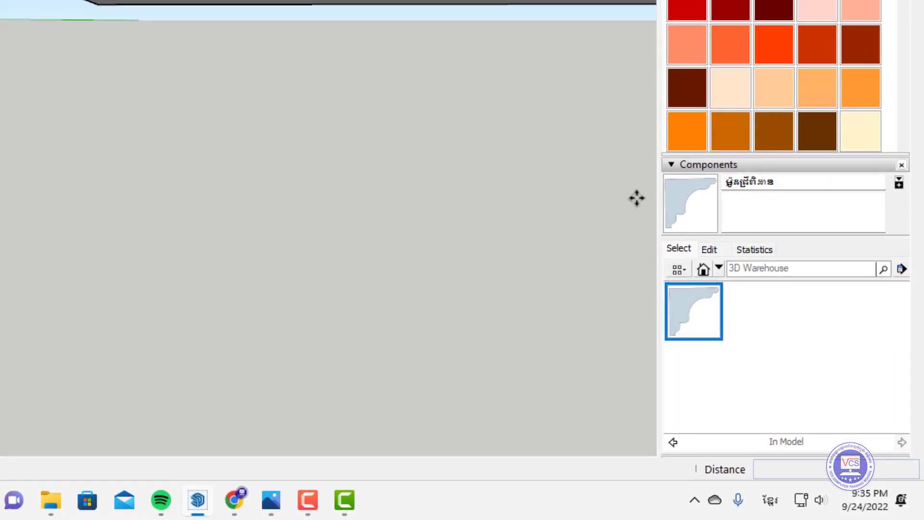
{"action": "right_click", "coordinate": [702, 317]}
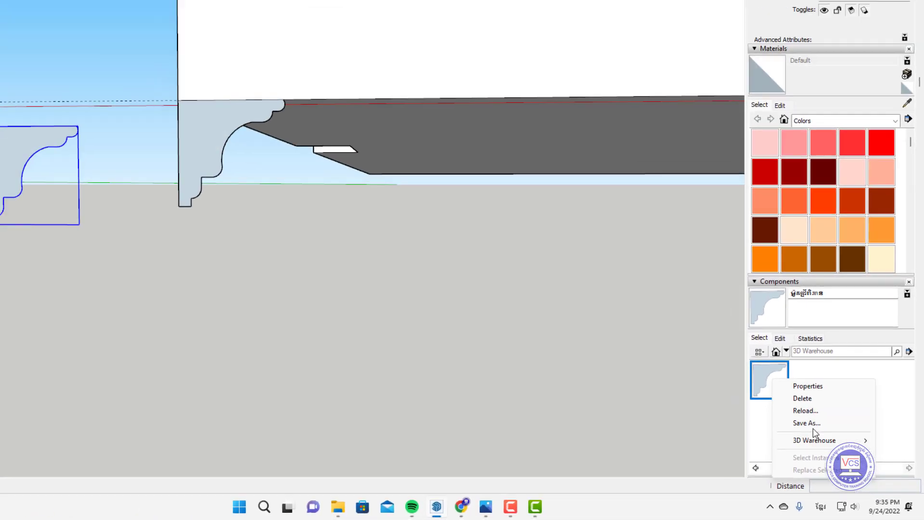
{"action": "left_click", "coordinate": [797, 440]}
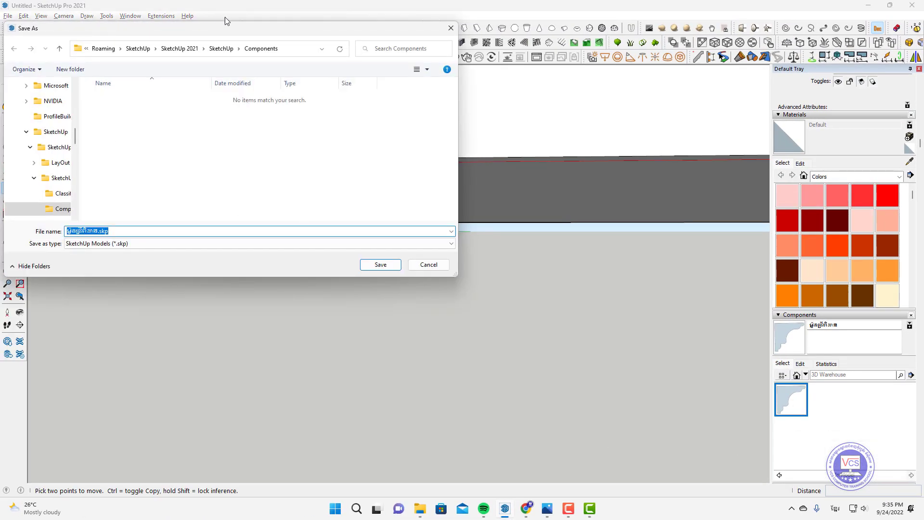
{"action": "left_click_drag", "start_coordinate": [76, 131], "coordinate": [76, 86]}
{"action": "left_click", "coordinate": [48, 99]}
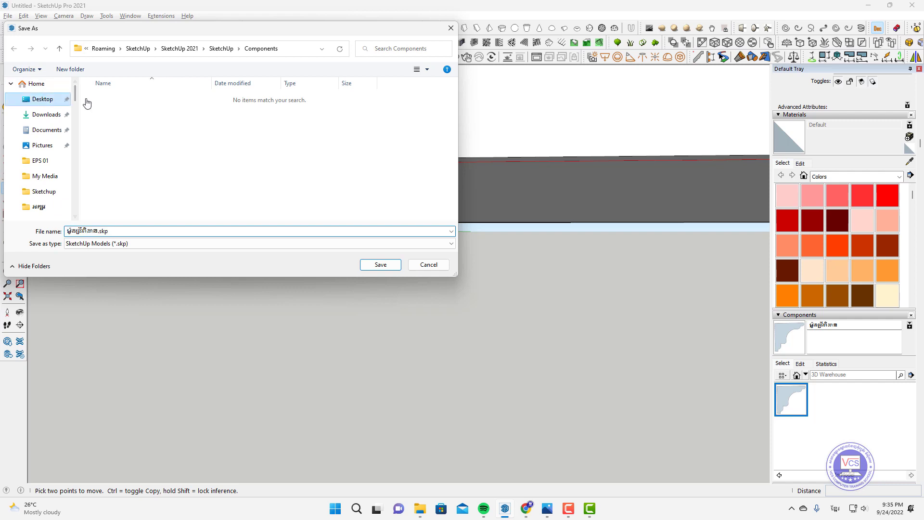
{"action": "left_click", "coordinate": [379, 267]}
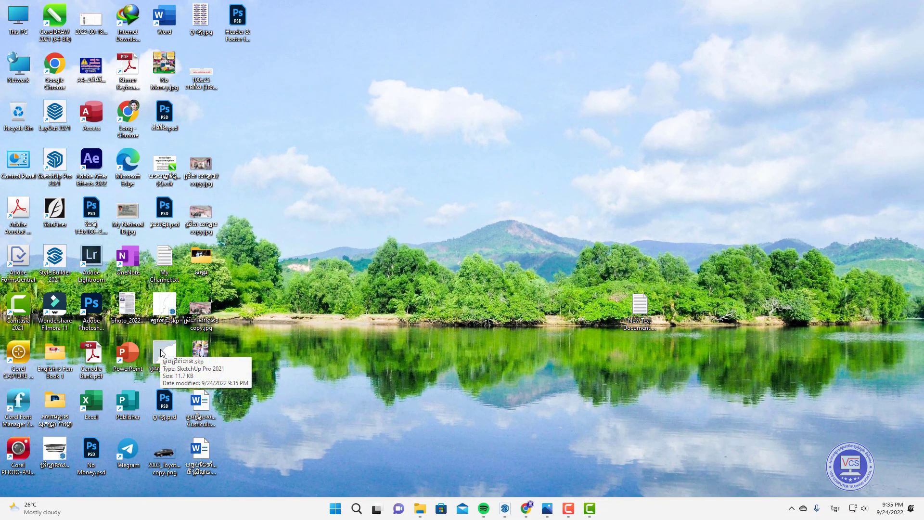
{"action": "left_click_drag", "start_coordinate": [165, 356], "coordinate": [271, 111]}
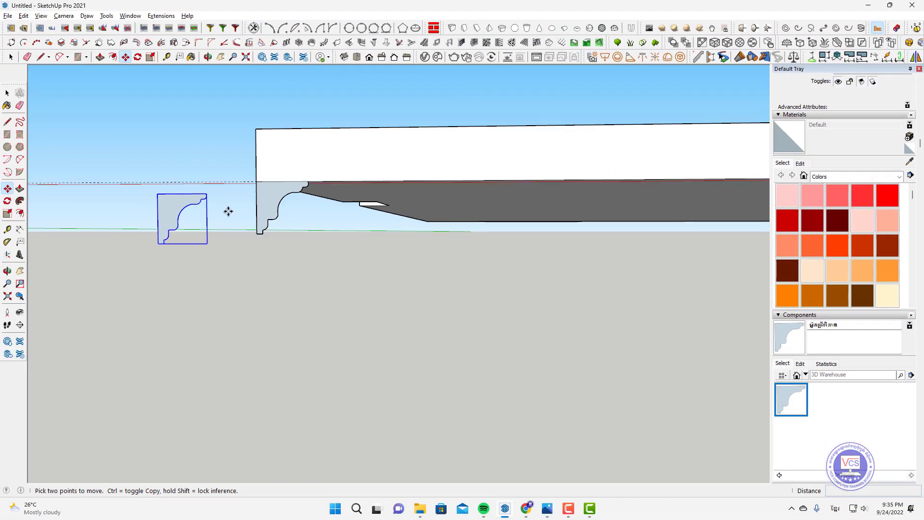
Step: Delete the old beam and bracket, leaving the profile component in place
{"action": "scroll", "coordinate": [280, 204], "scroll_direction": "down", "scroll_amount": 2}
{"action": "scroll", "coordinate": [298, 195], "scroll_direction": "down", "scroll_amount": 3}
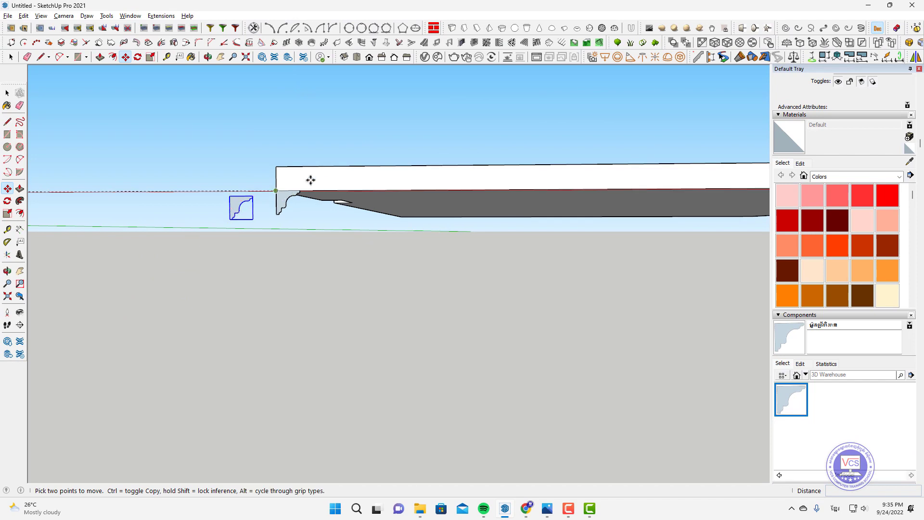
{"action": "key", "text": "space"}
{"action": "mouse_move", "coordinate": [207, 112]}
{"action": "left_mouse_down"}
{"action": "mouse_move", "coordinate": [617, 231]}
{"action": "mouse_move", "coordinate": [62, 134]}
{"action": "left_mouse_up"}
{"action": "left_click_drag", "start_coordinate": [260, 138], "coordinate": [775, 279]}
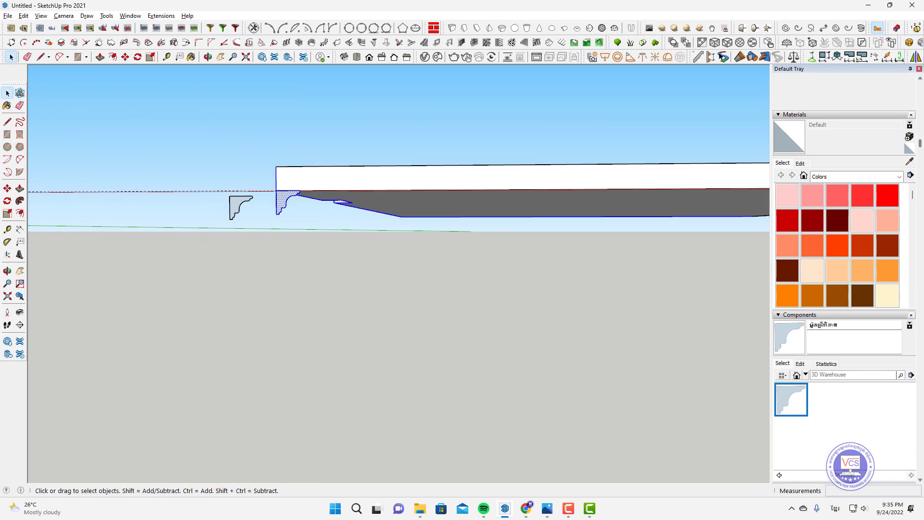
{"action": "scroll", "coordinate": [563, 218], "scroll_direction": "down", "scroll_amount": 3}
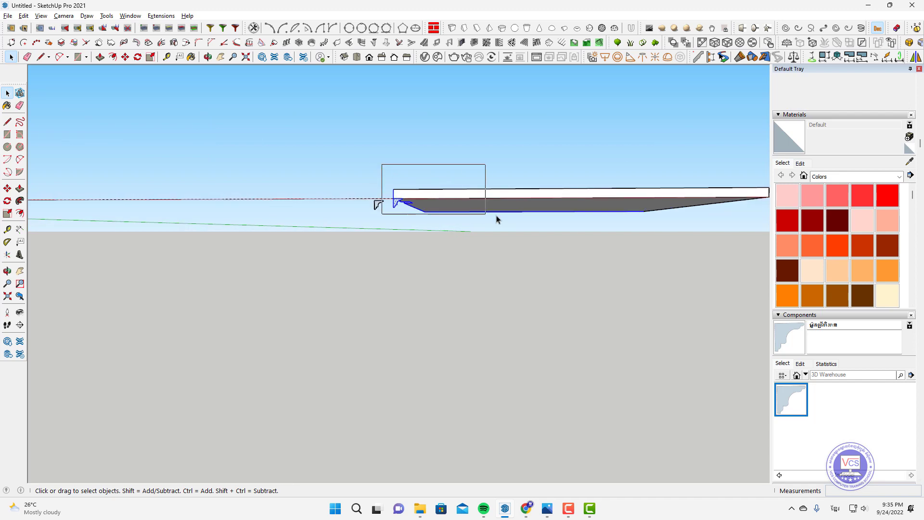
{"action": "left_click_drag", "start_coordinate": [498, 219], "coordinate": [776, 238]}
{"action": "key", "text": "Delete"}
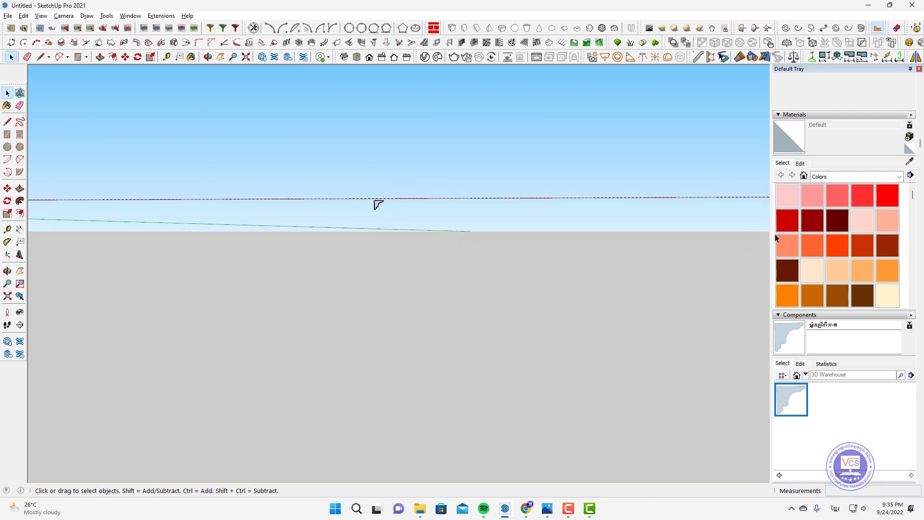
Step: Draw a 2 by 2 square base rectangle and push/pull it up into a box
{"action": "key", "text": "r"}
{"action": "left_click", "coordinate": [159, 280]}
{"action": "type", "text": "200,2"}
{"action": "key", "text": "ctrl+s"}
{"action": "key", "text": "Escape"}
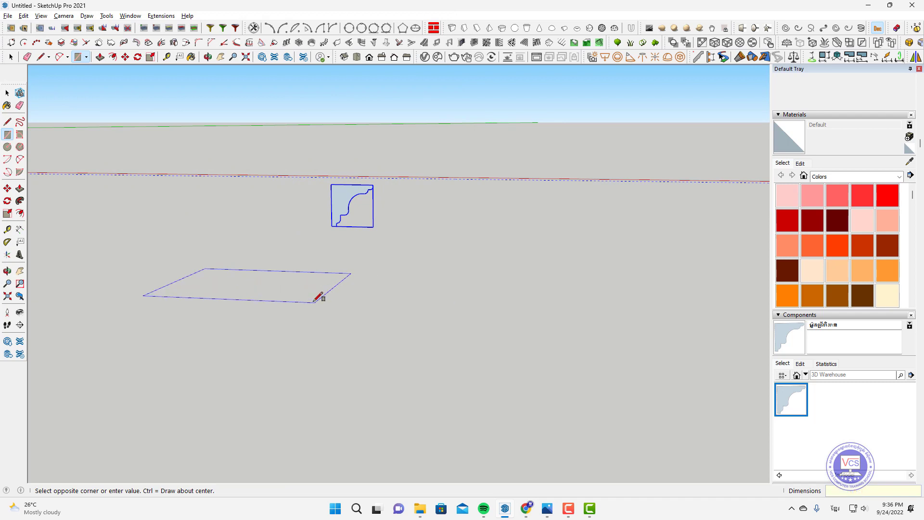
{"action": "left_click", "coordinate": [314, 302]}
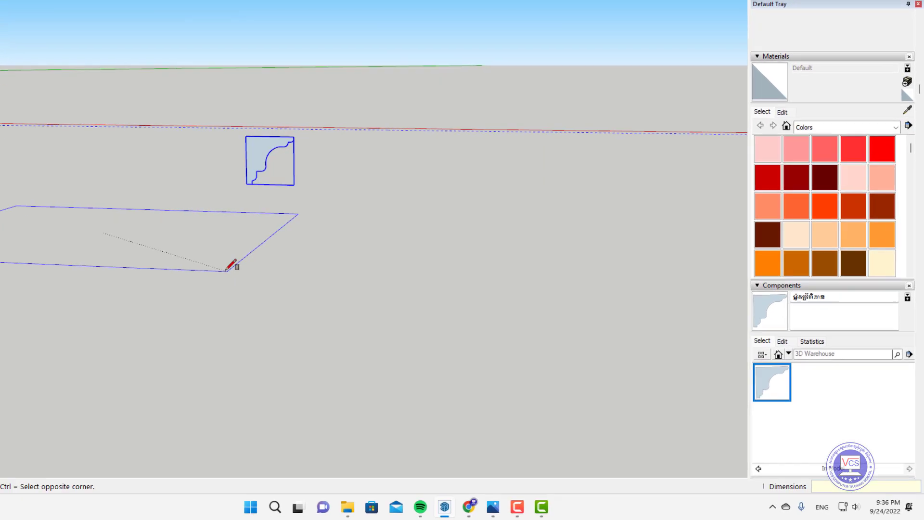
{"action": "type", "text": ".2,"}
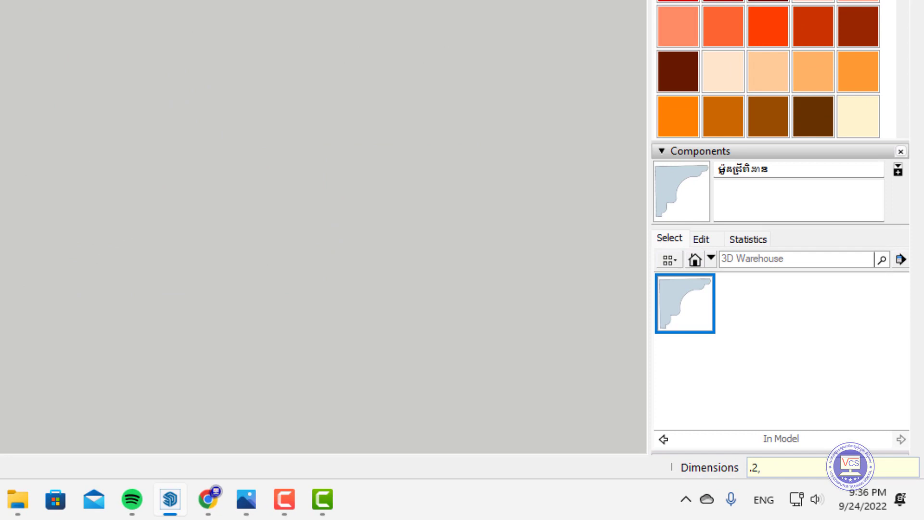
{"action": "type", "text": "2"}
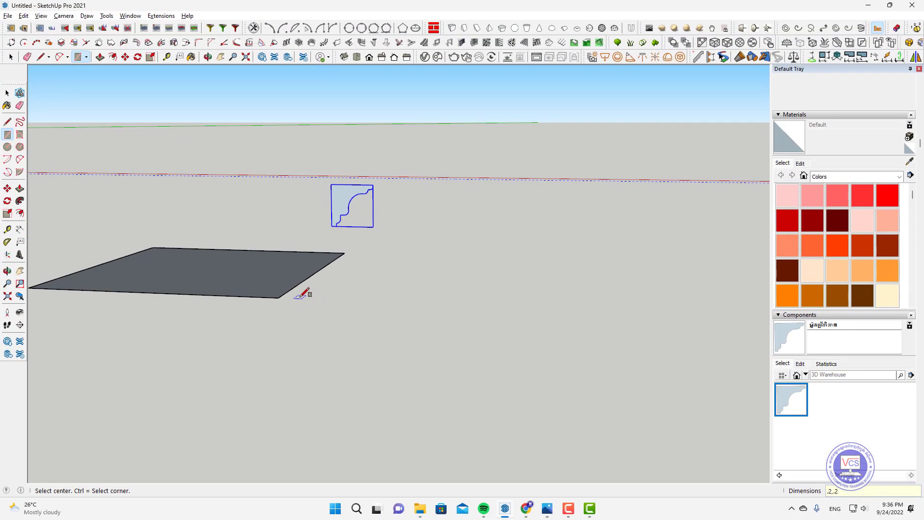
{"action": "key", "text": "Return"}
{"action": "key", "text": "p"}
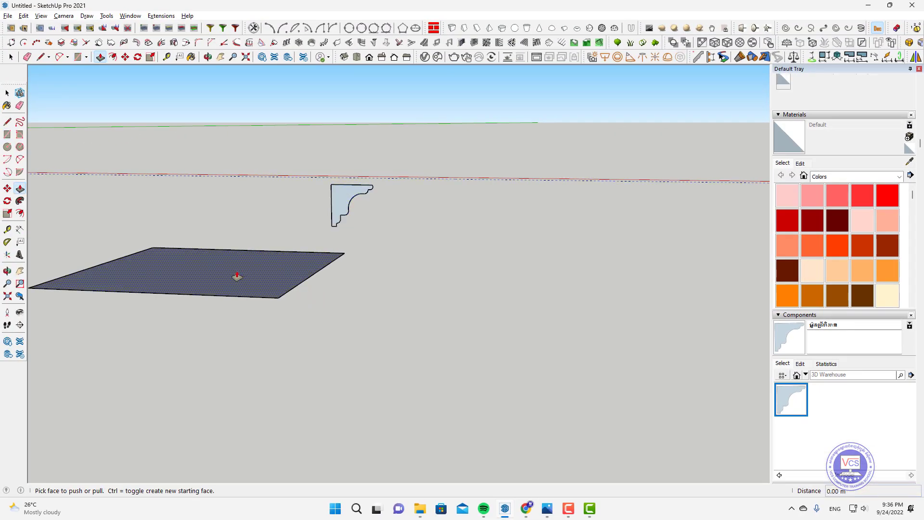
{"action": "left_click_drag", "start_coordinate": [236, 279], "coordinate": [258, 378]}
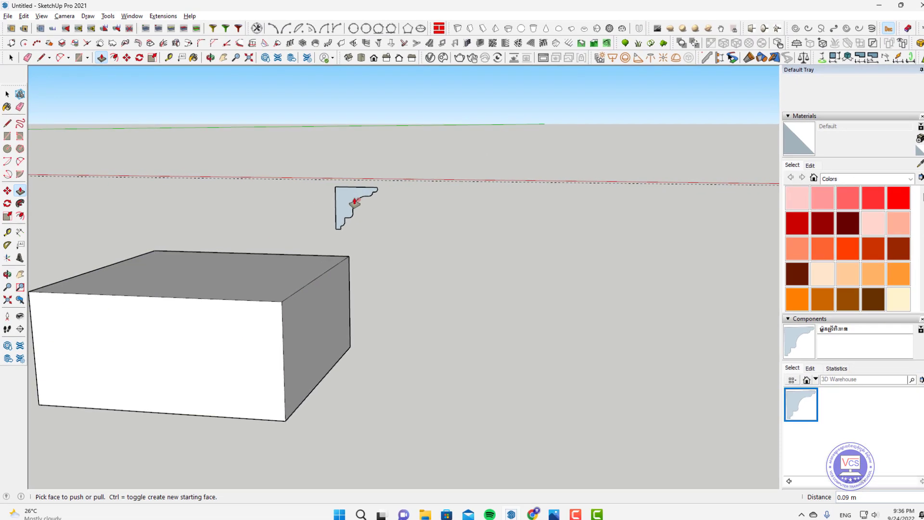
{"action": "key", "text": "space"}
Step: Take the profile geometry out of its component and paste it loose into the model
{"action": "left_click", "coordinate": [342, 192]}
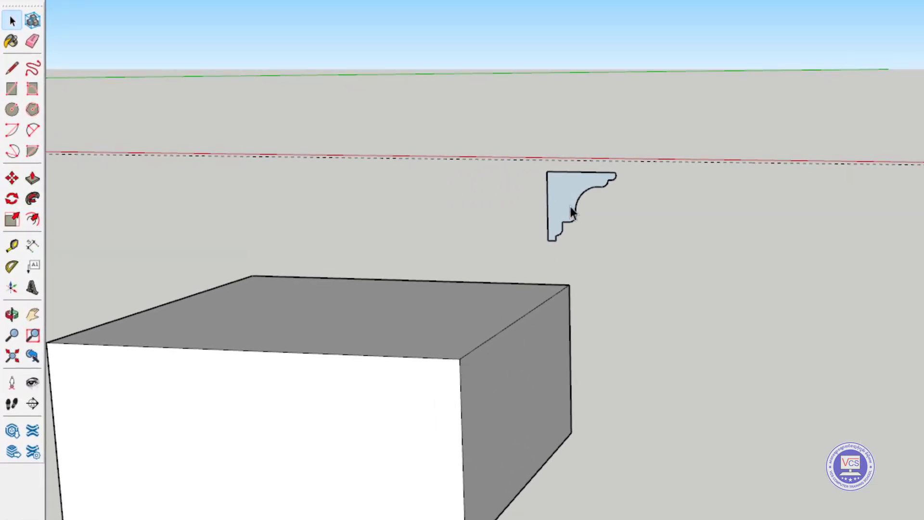
{"action": "double_click", "coordinate": [574, 193]}
{"action": "left_click_drag", "start_coordinate": [532, 162], "coordinate": [632, 265]}
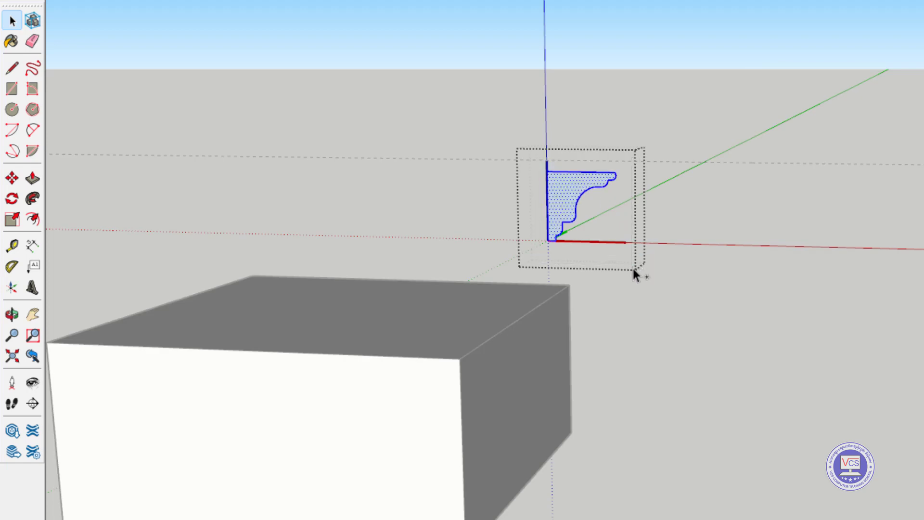
{"action": "key", "text": "Delete"}
{"action": "left_click", "coordinate": [610, 361]}
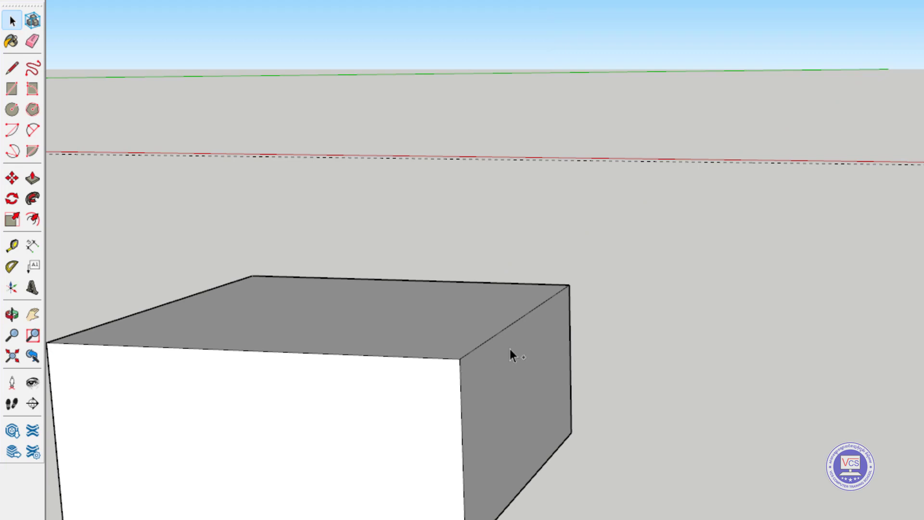
{"action": "key", "text": "ctrl+v"}
{"action": "left_click", "coordinate": [629, 423]}
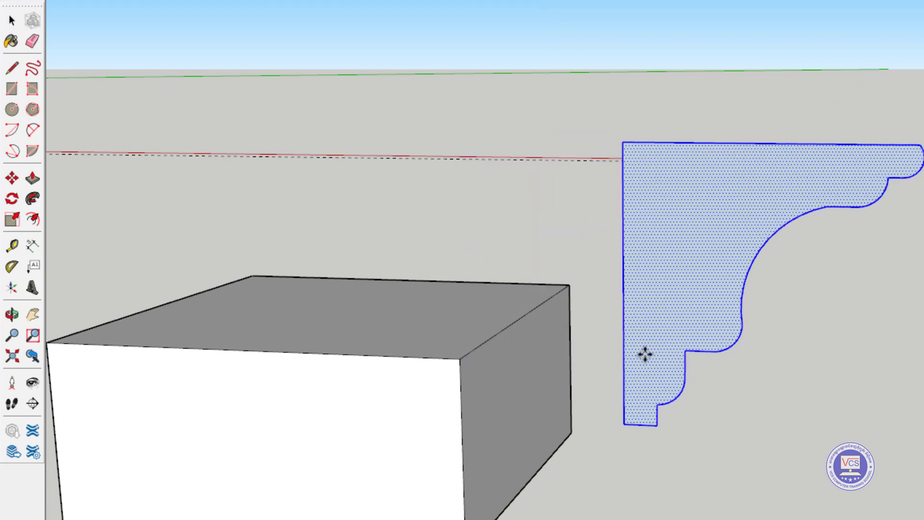
Step: Move the profile onto the box's top corner and select the top face as sweep path
{"action": "key", "text": "m"}
{"action": "left_click", "coordinate": [623, 145]}
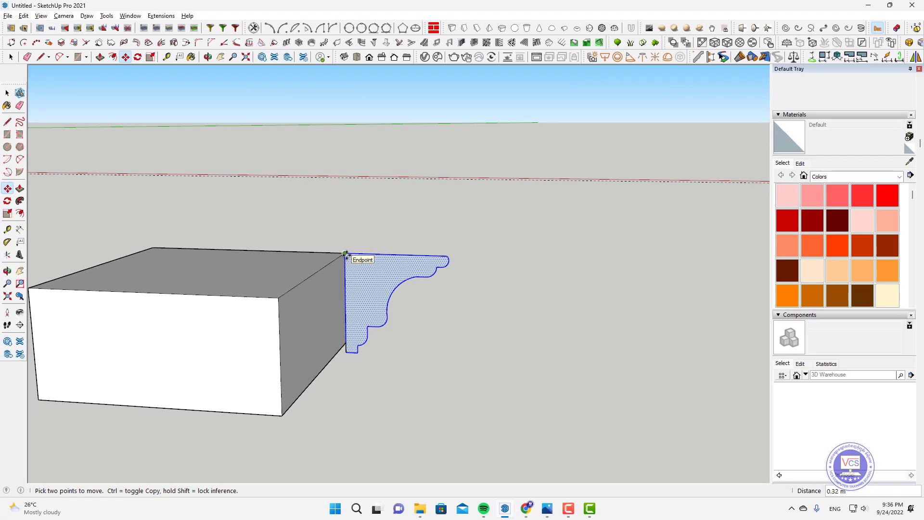
{"action": "left_click", "coordinate": [345, 253]}
{"action": "left_click", "coordinate": [222, 58]}
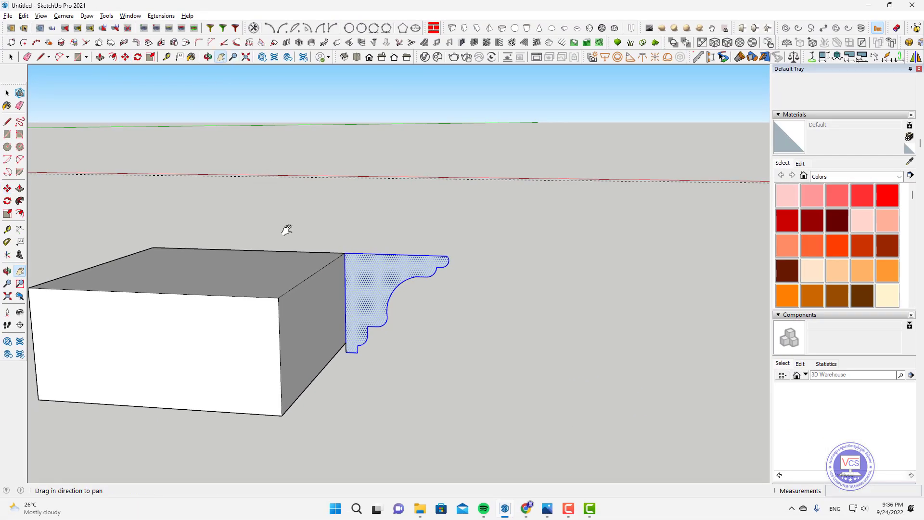
{"action": "left_click_drag", "start_coordinate": [287, 230], "coordinate": [367, 258]}
{"action": "left_click", "coordinate": [7, 93]}
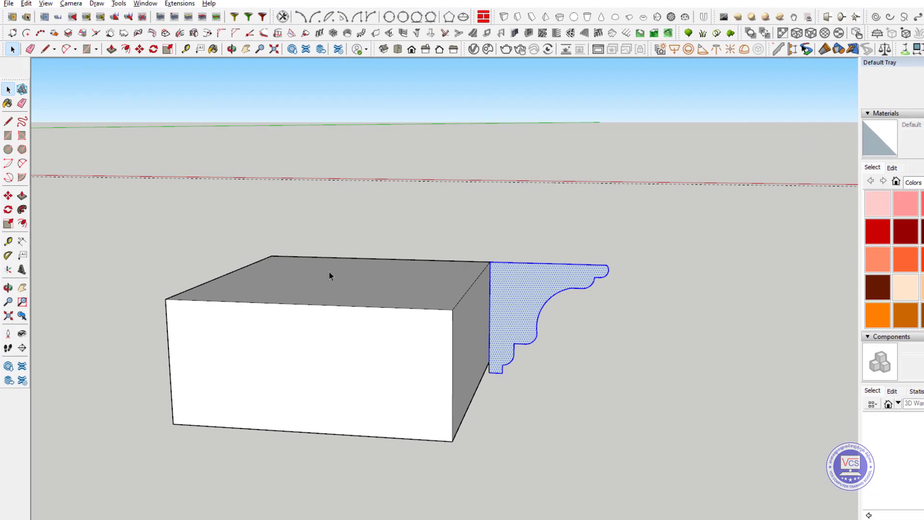
{"action": "left_click", "coordinate": [329, 276]}
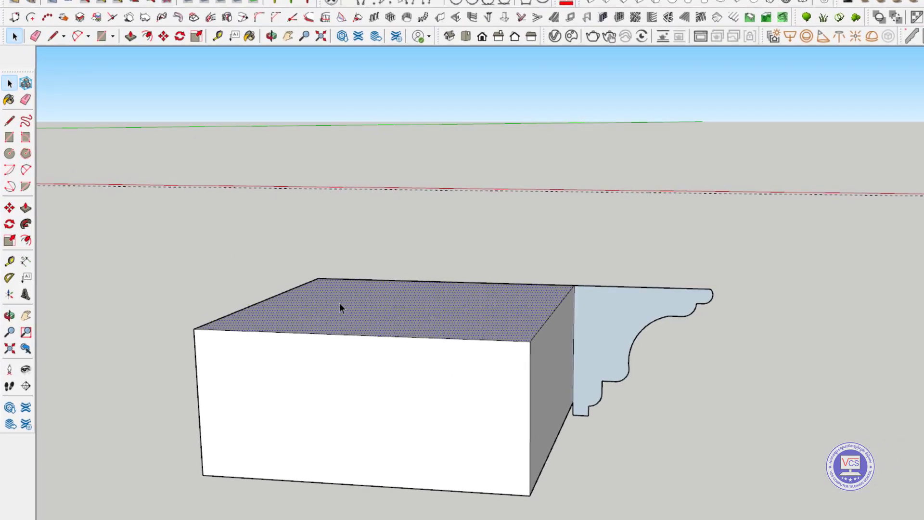
{"action": "left_click", "coordinate": [26, 224]}
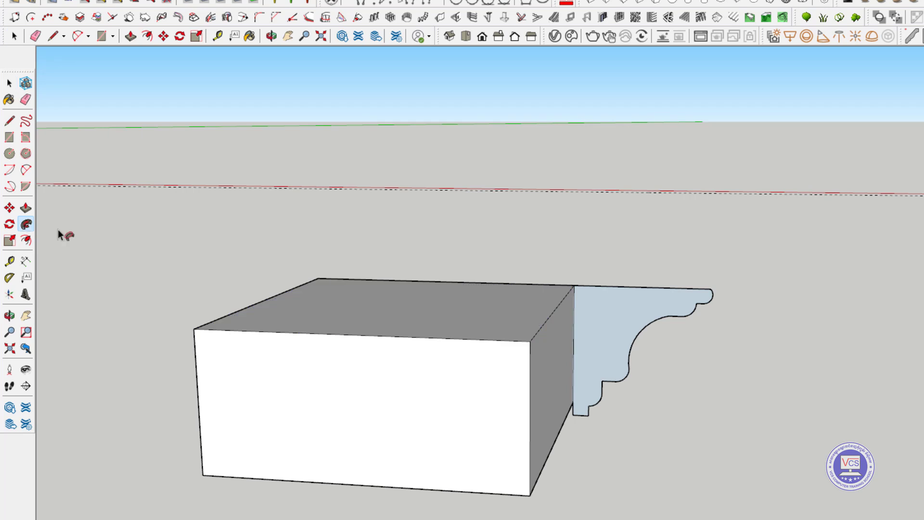
Step: Sweep the profile around the box's top face edges with Follow Me
{"action": "left_click", "coordinate": [601, 313]}
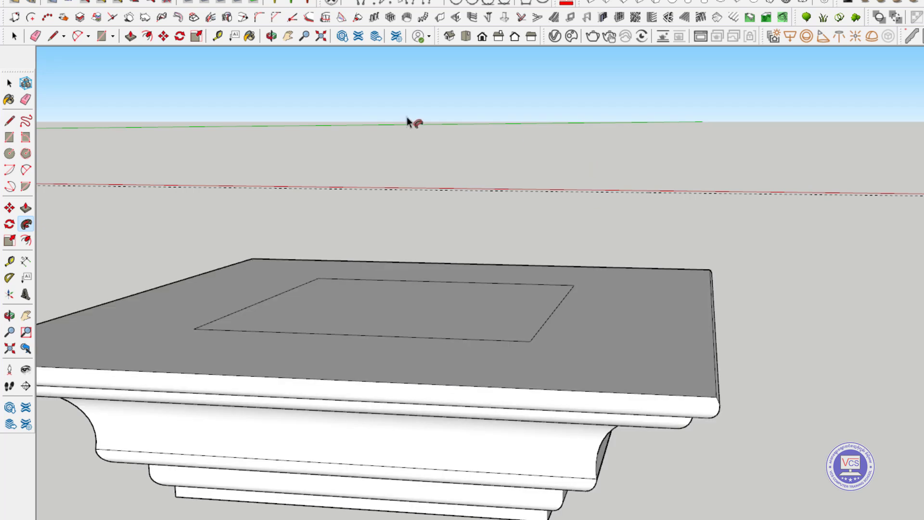
{"action": "left_click", "coordinate": [288, 39]}
{"action": "scroll", "coordinate": [402, 169], "scroll_direction": "down", "scroll_amount": 5}
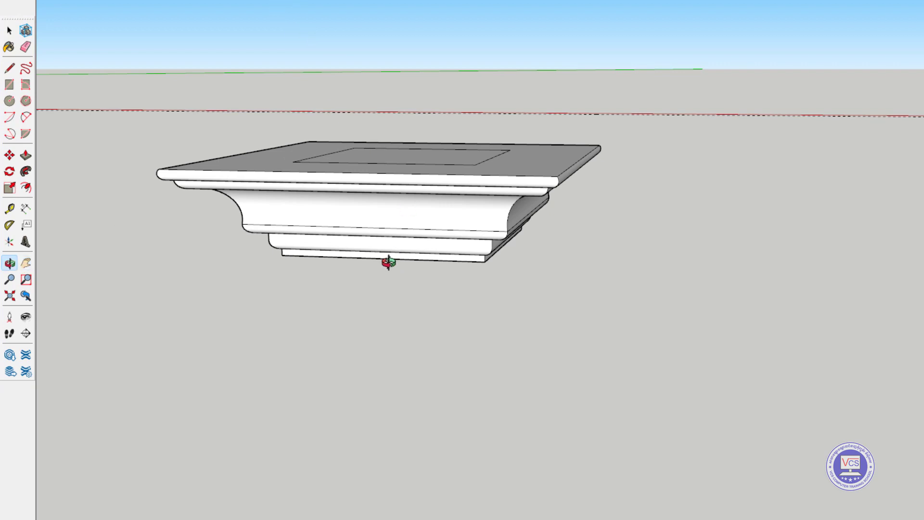
{"action": "middle_click_drag", "start_coordinate": [384, 261], "coordinate": [569, 75]}
{"action": "mouse_move", "coordinate": [569, 74]}
{"action": "left_mouse_down"}
{"action": "mouse_move", "coordinate": [521, 190]}
{"action": "mouse_move", "coordinate": [576, 241]}
{"action": "mouse_move", "coordinate": [475, 337]}
{"action": "mouse_move", "coordinate": [378, 144]}
{"action": "left_mouse_up"}
Step: Delete the inner rectangle faces on the cap's top and underside
{"action": "key", "text": "space"}
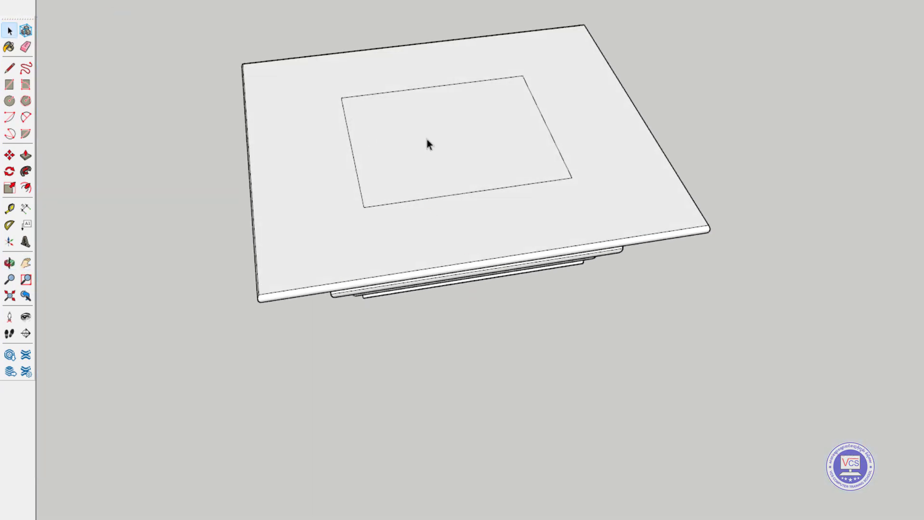
{"action": "left_click", "coordinate": [427, 135]}
{"action": "key", "text": "Delete"}
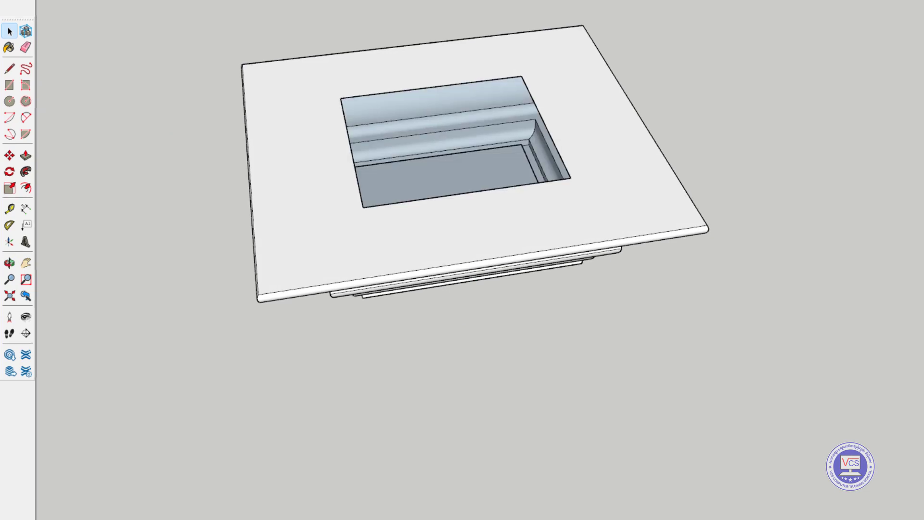
{"action": "key", "text": "o"}
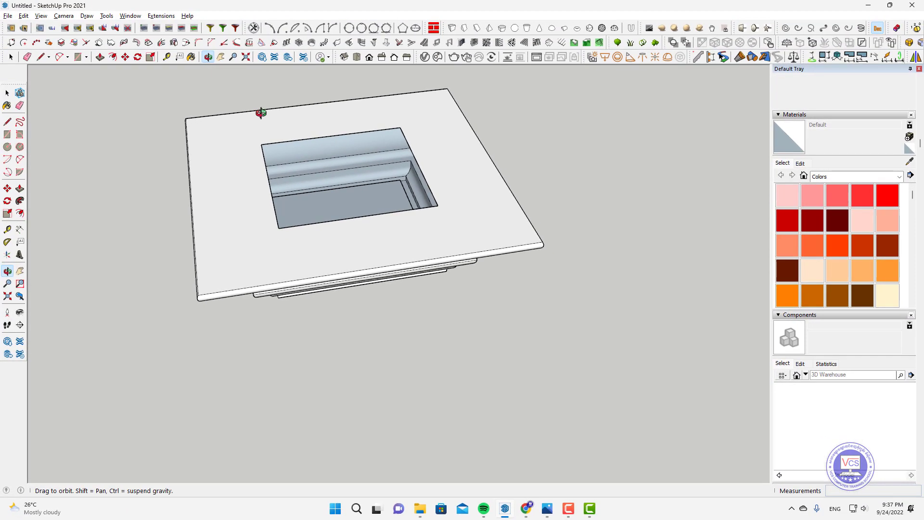
{"action": "mouse_move", "coordinate": [261, 113]}
{"action": "left_mouse_down"}
{"action": "mouse_move", "coordinate": [322, 146]}
{"action": "mouse_move", "coordinate": [351, 178]}
{"action": "mouse_move", "coordinate": [365, 264]}
{"action": "mouse_move", "coordinate": [244, 266]}
{"action": "mouse_move", "coordinate": [361, 247]}
{"action": "mouse_move", "coordinate": [425, 288]}
{"action": "mouse_move", "coordinate": [433, 316]}
{"action": "mouse_move", "coordinate": [568, 241]}
{"action": "mouse_move", "coordinate": [557, 295]}
{"action": "mouse_move", "coordinate": [514, 297]}
{"action": "mouse_move", "coordinate": [479, 270]}
{"action": "mouse_move", "coordinate": [466, 324]}
{"action": "left_mouse_up"}
{"action": "key", "text": "space"}
{"action": "left_click", "coordinate": [363, 262]}
{"action": "key", "text": "Delete"}
{"action": "key", "text": "o"}
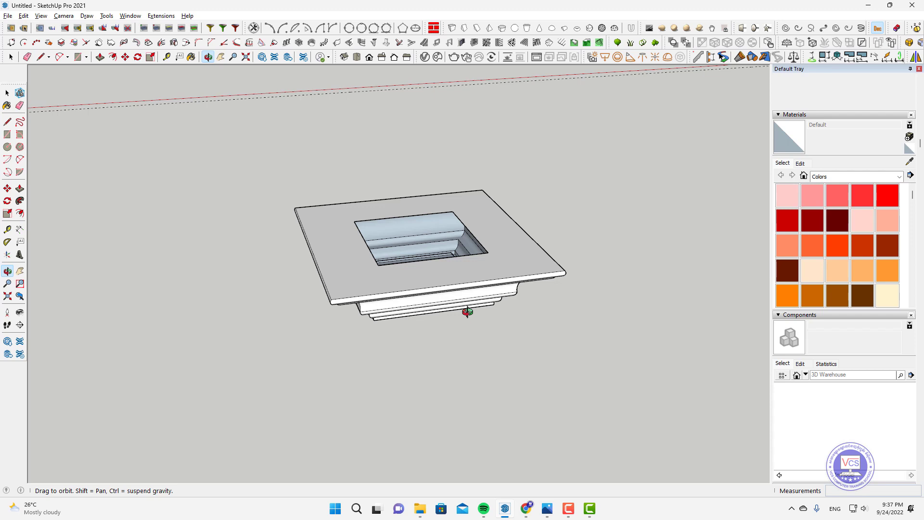
{"action": "left_click", "coordinate": [570, 508]}
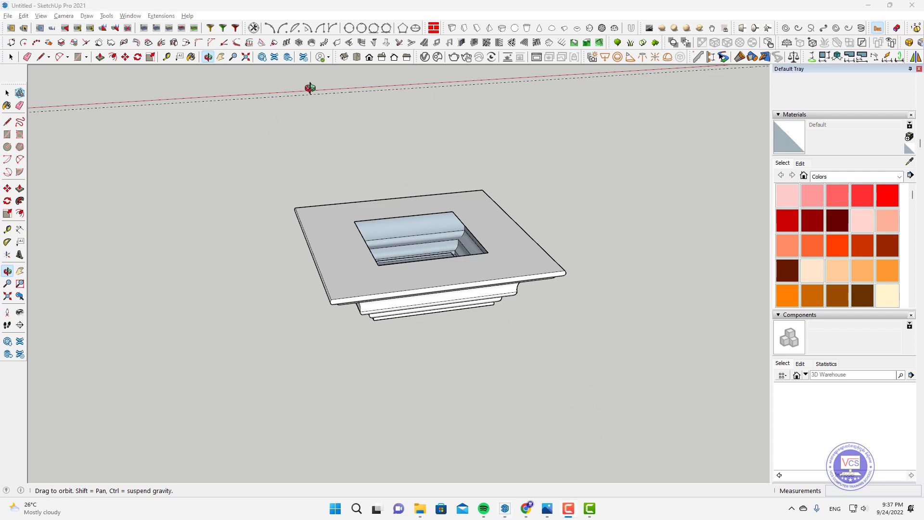